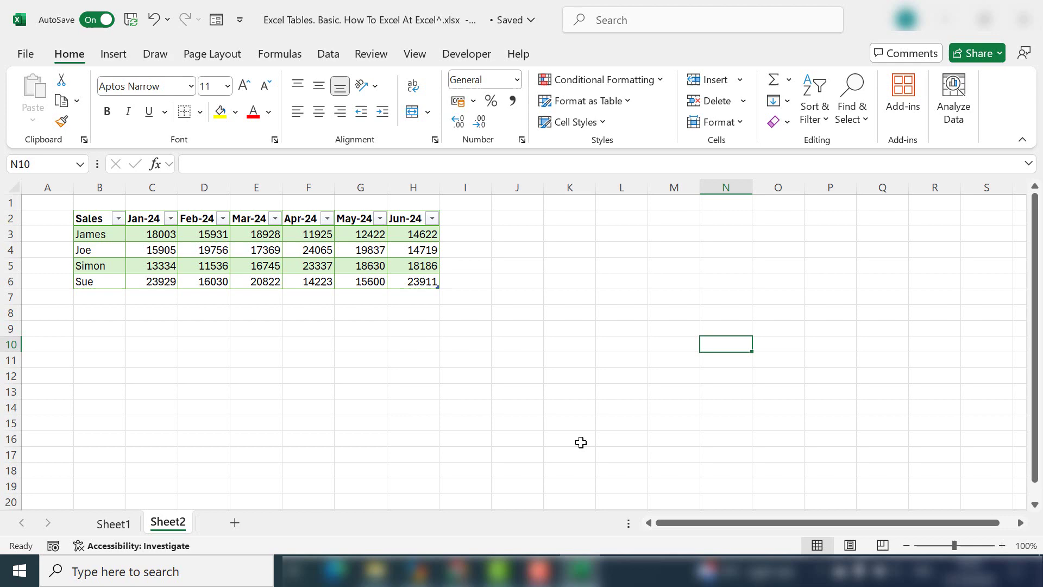
Step: Switch to Sheet1 and place the cursor inside the plain sales data grid
key("ctrl+Page_Up")
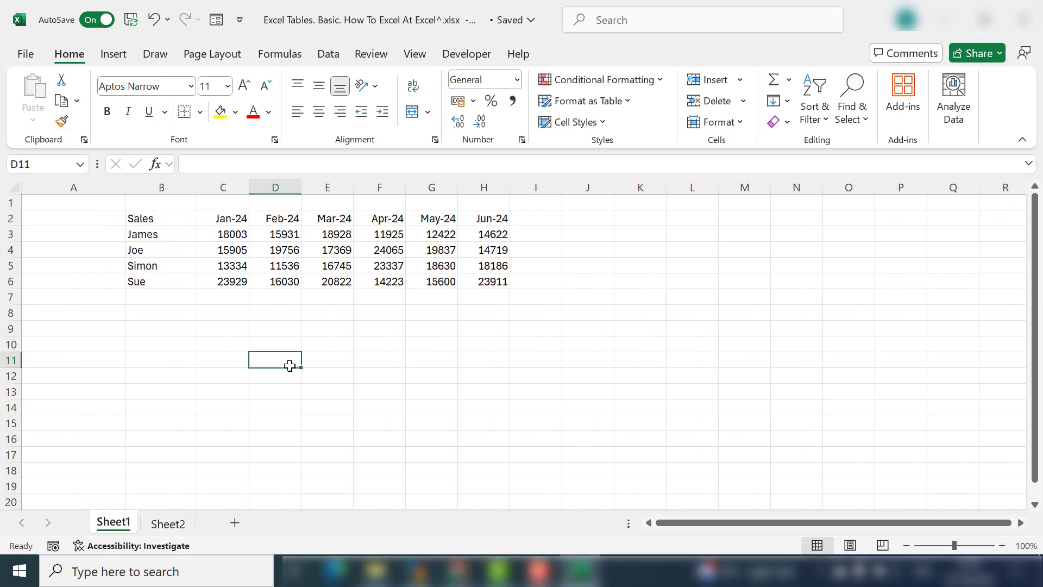
left_click(275, 250)
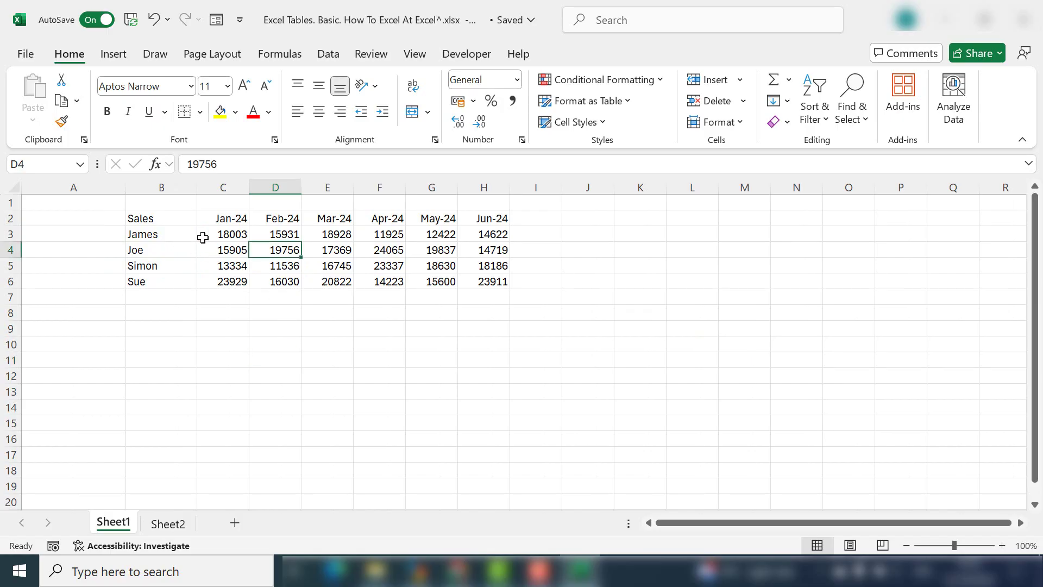
left_click_drag(213, 214, 471, 217)
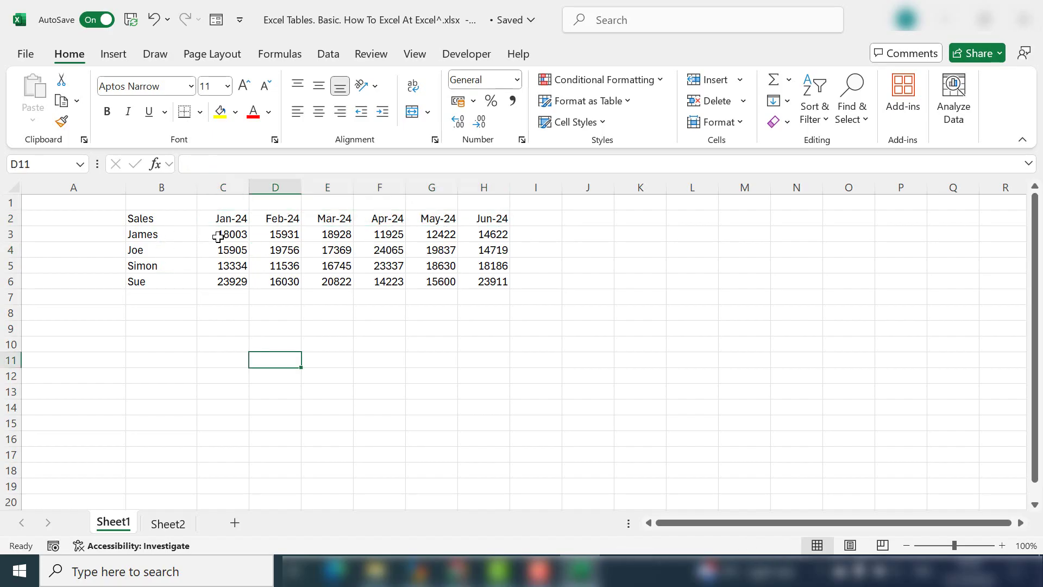
left_click_drag(217, 218, 465, 217)
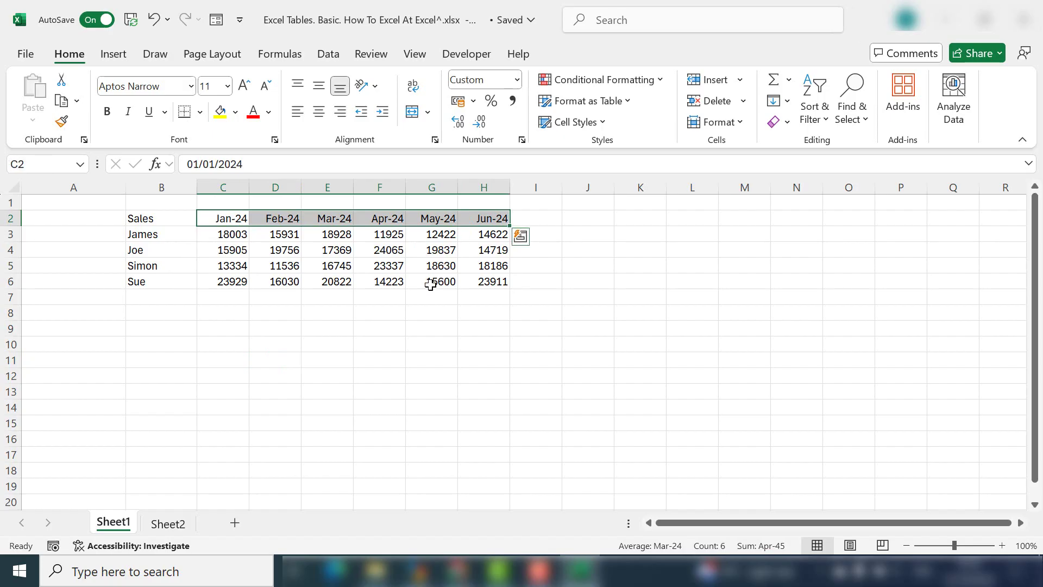
left_click(285, 309)
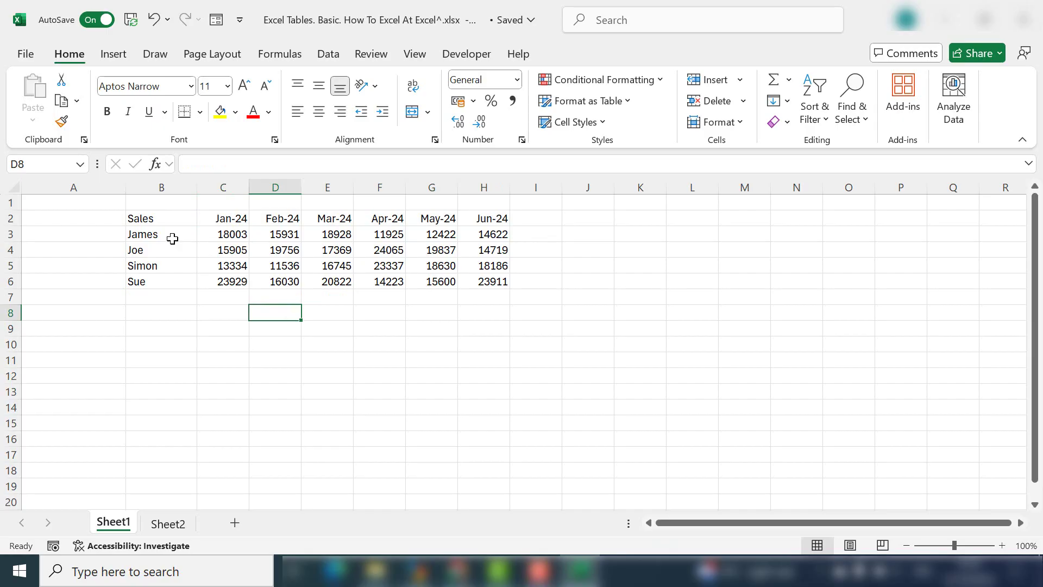
left_click(259, 247)
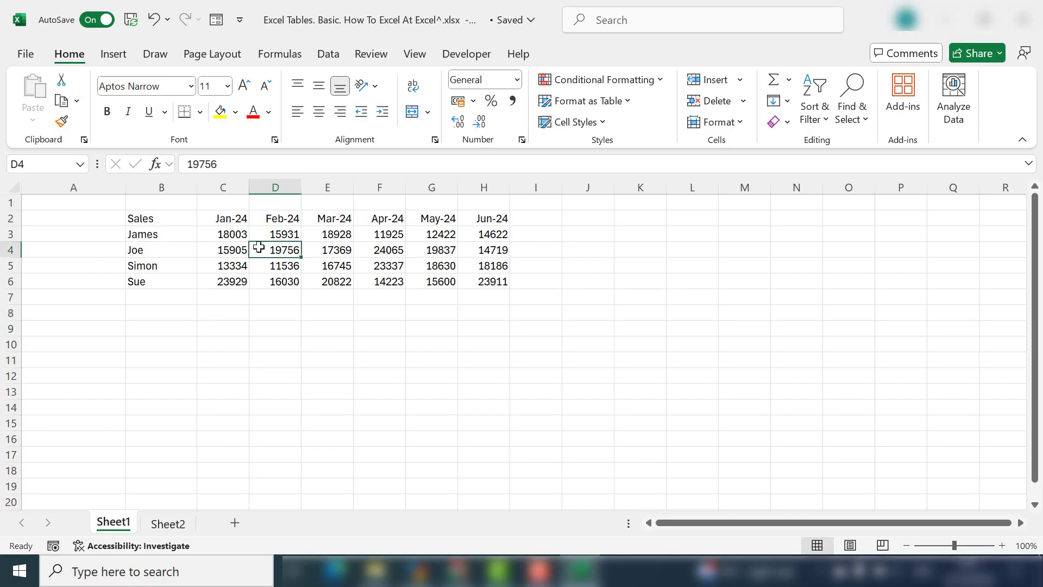
left_click_drag(168, 222, 496, 272)
left_click(399, 263)
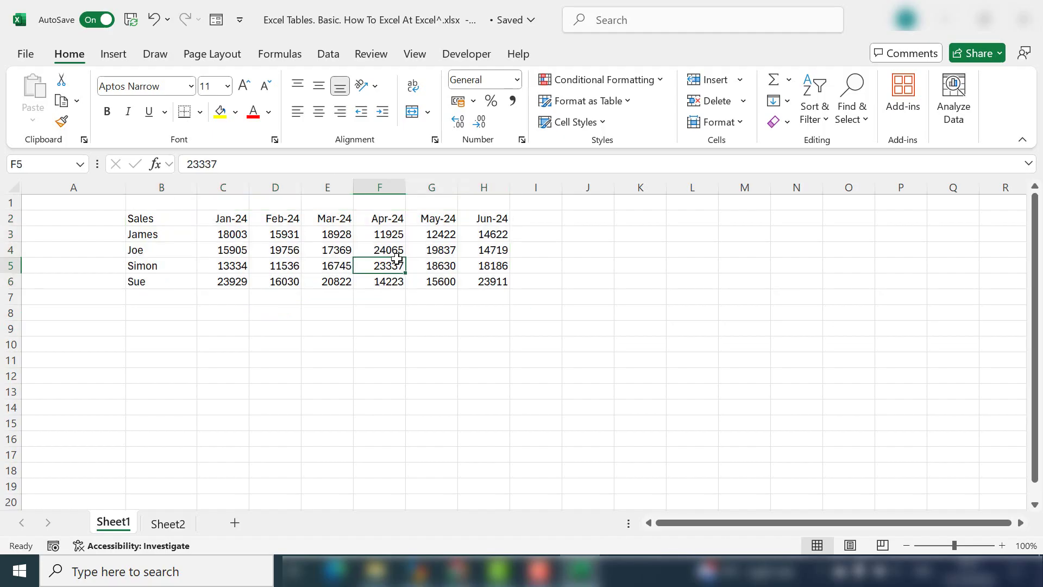
Step: Select the whole sales range B2:H6 with Ctrl+A and open the Format as Table gallery
key("ctrl+a")
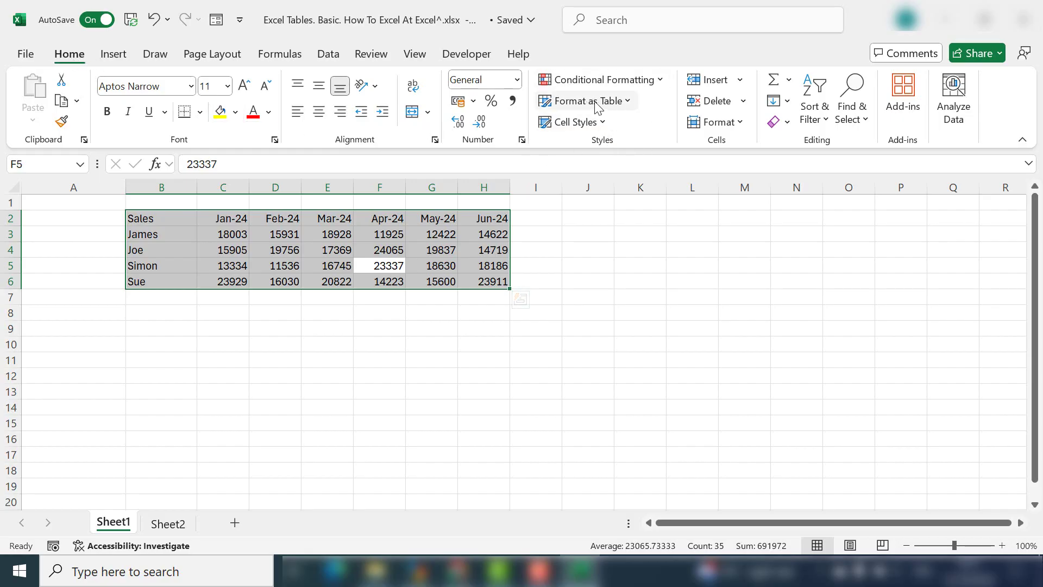
left_click(626, 102)
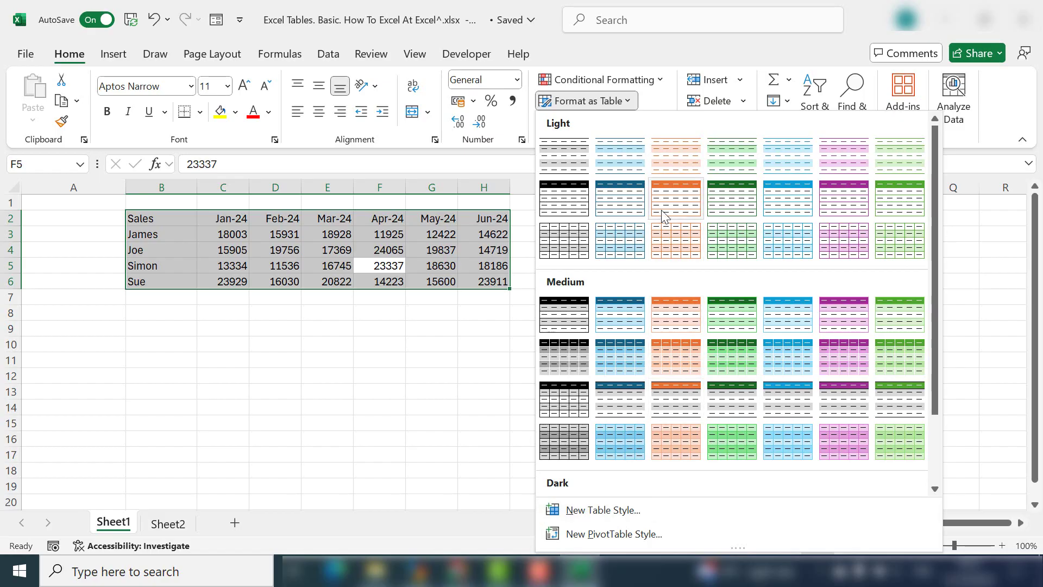
Step: Apply Light Green Table Style Light 4 to B2:H6 without headers, producing Column1–Column7 headings
left_click(732, 158)
left_click_drag(580, 254, 596, 243)
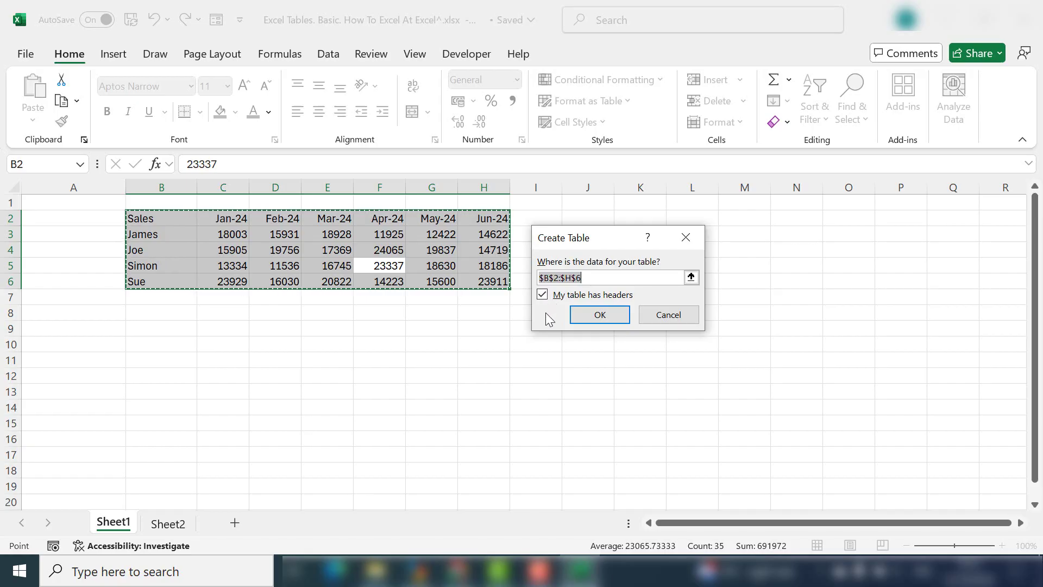
left_click(611, 312)
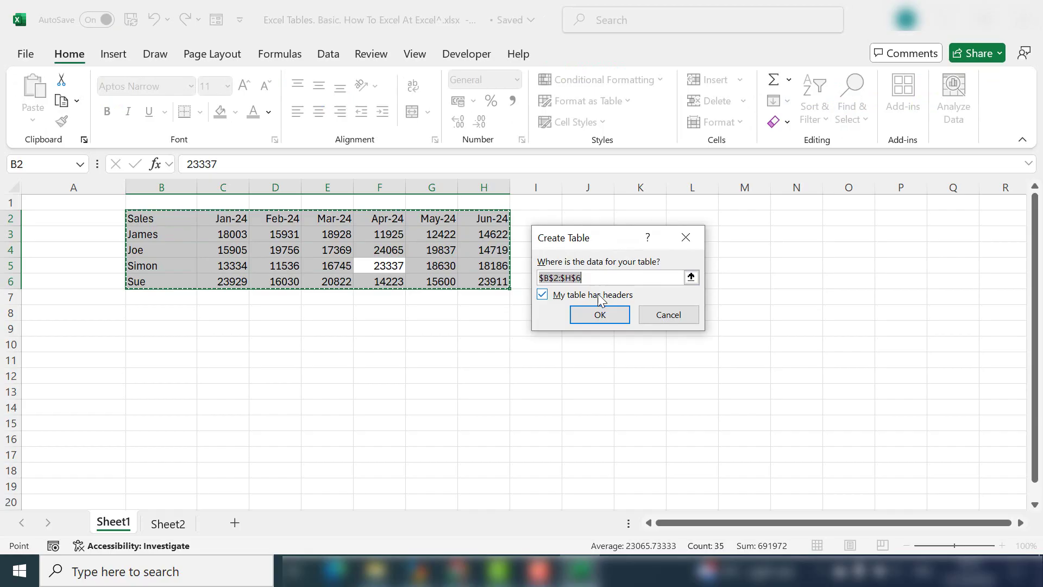
left_click(597, 296)
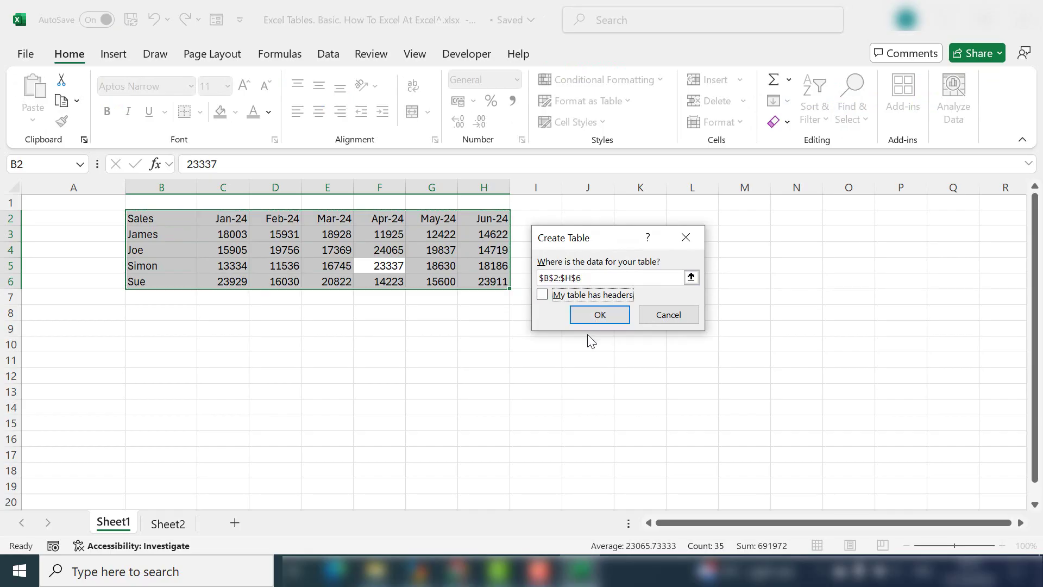
left_click(596, 314)
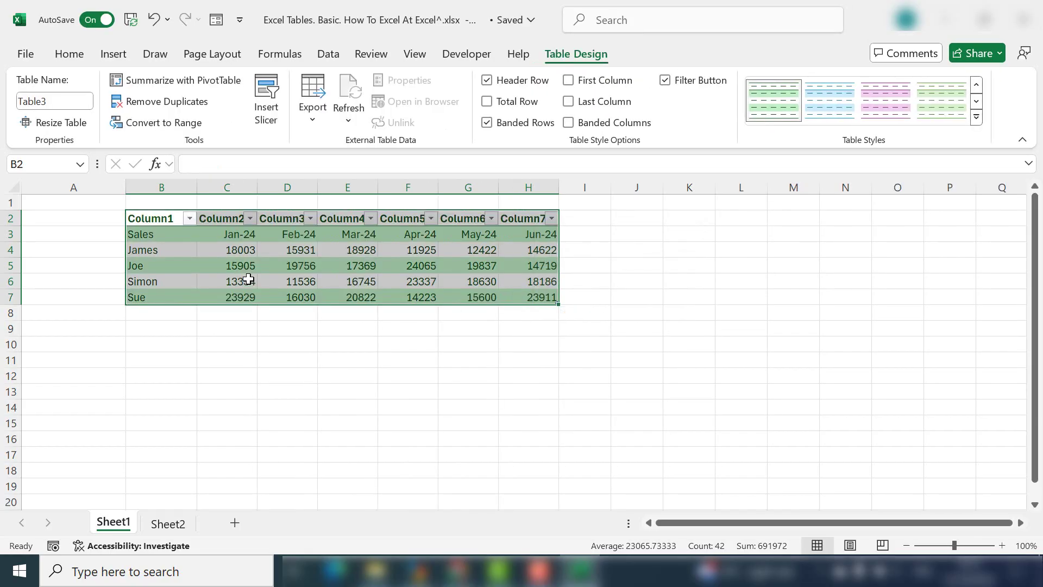
left_click_drag(160, 215, 513, 219)
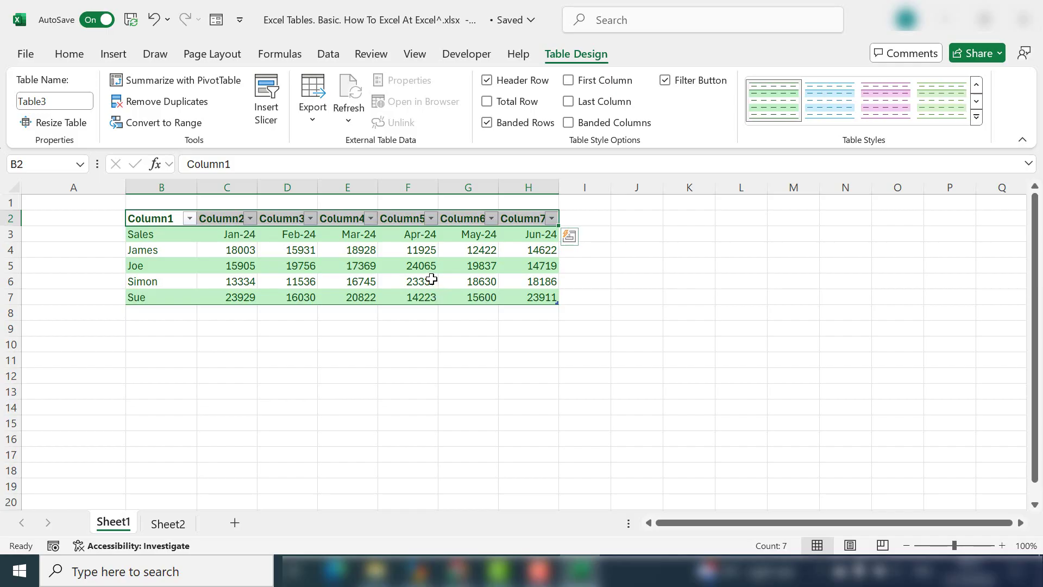
Step: Undo the headerless table and reapply the light green style with the first row as headers
left_click(157, 22)
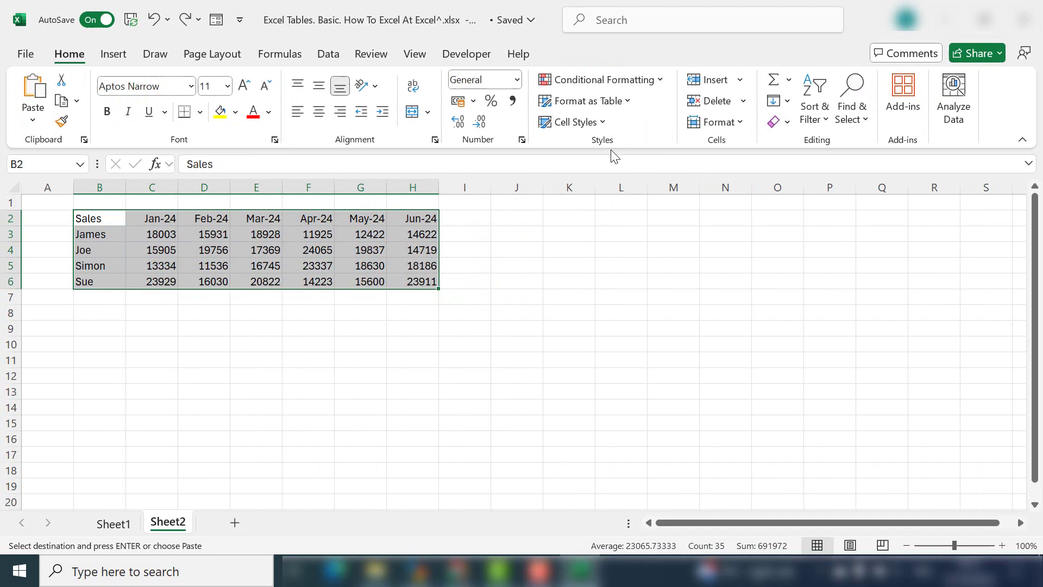
left_click(627, 102)
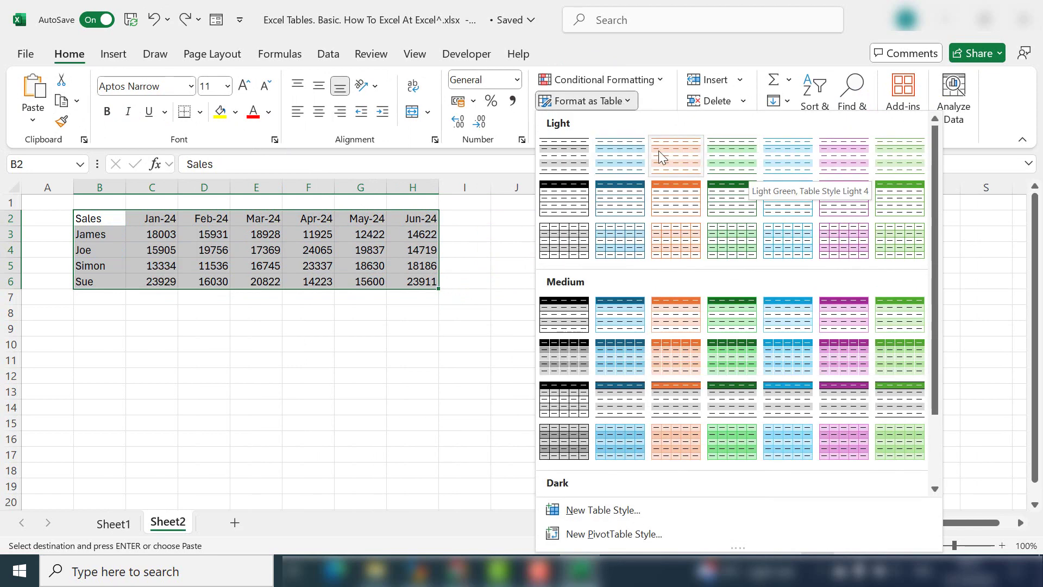
left_click(735, 161)
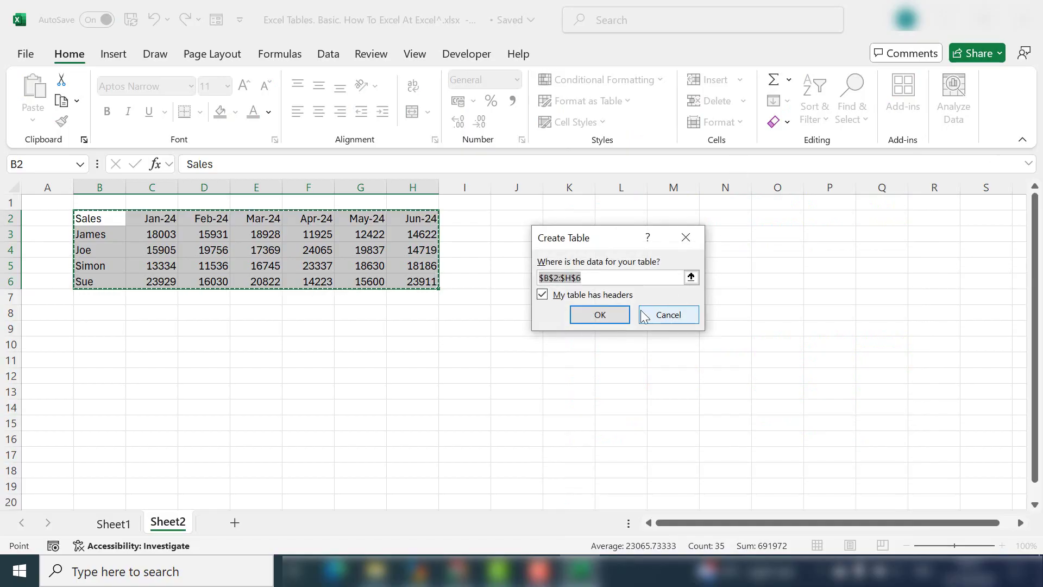
left_click(601, 312)
left_click(301, 312)
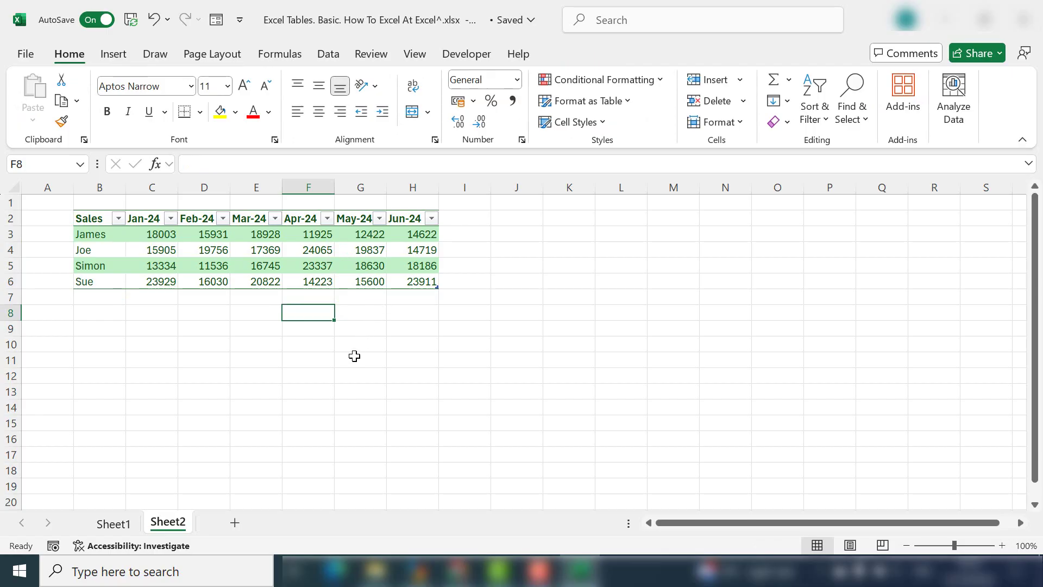
Step: Enter 'july 2024' right of Jun-24 as a new table column heading
left_click(405, 244)
left_click(406, 218)
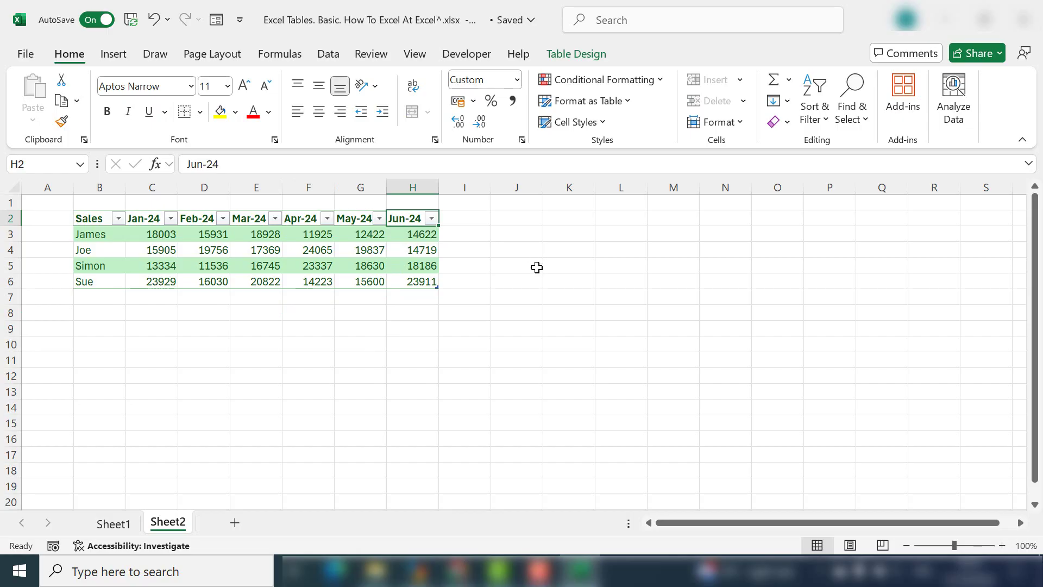
key("Right")
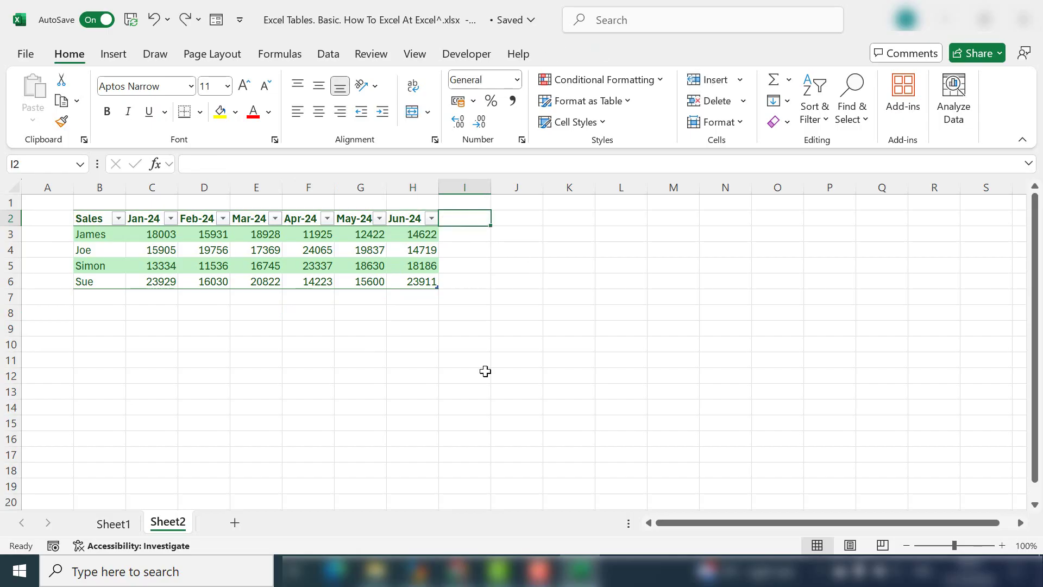
type("j")
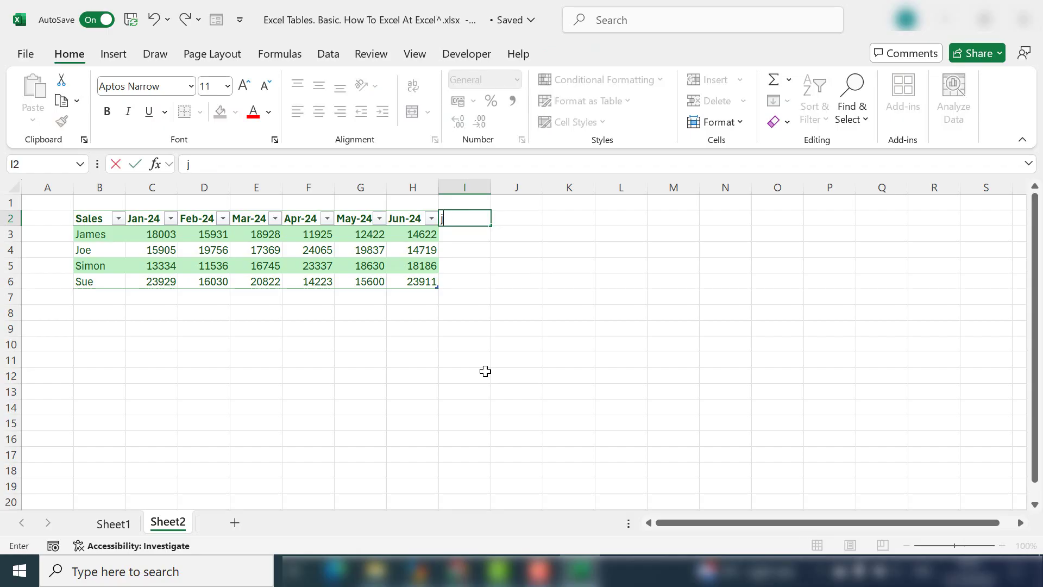
type("uly 2")
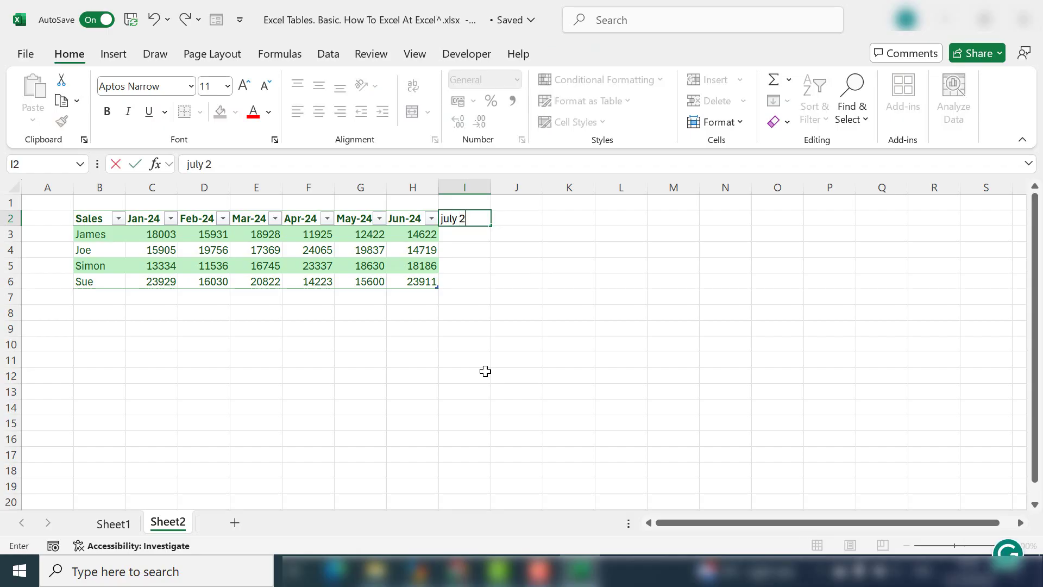
type("024")
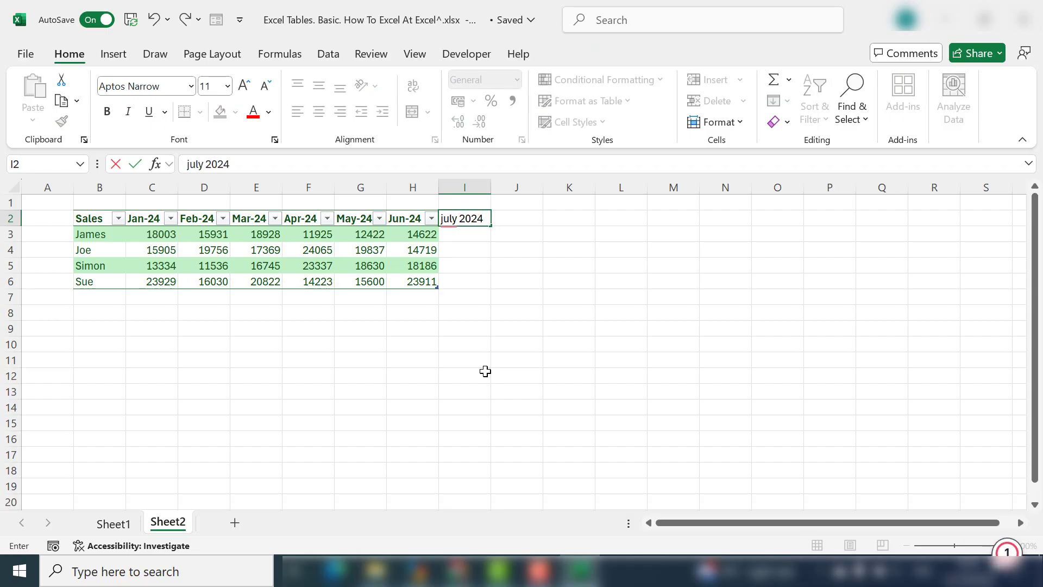
key("Return")
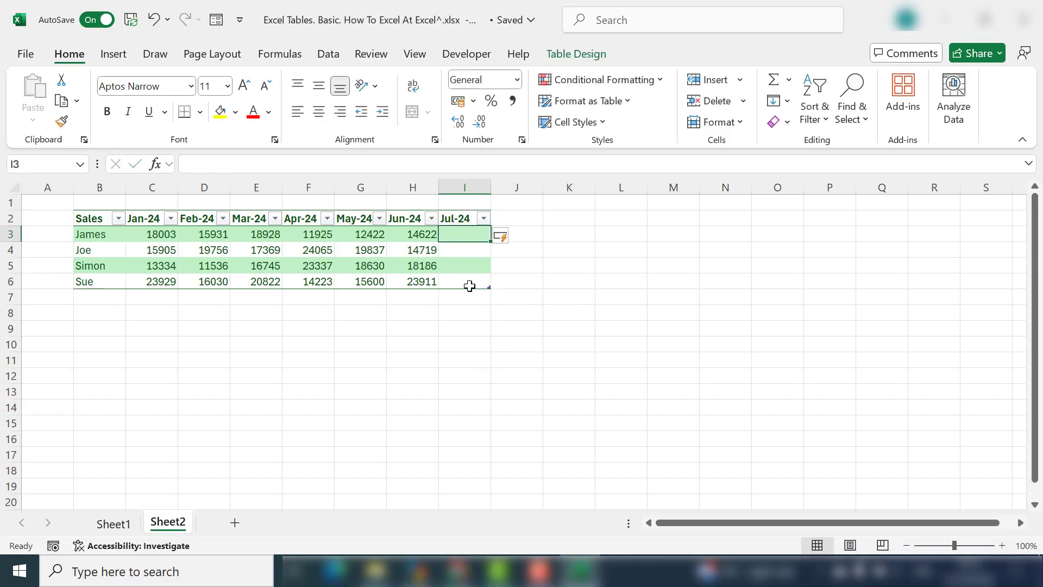
Step: Add 'Steve' below Sue as a new table row, then undo the additions
left_click(100, 282)
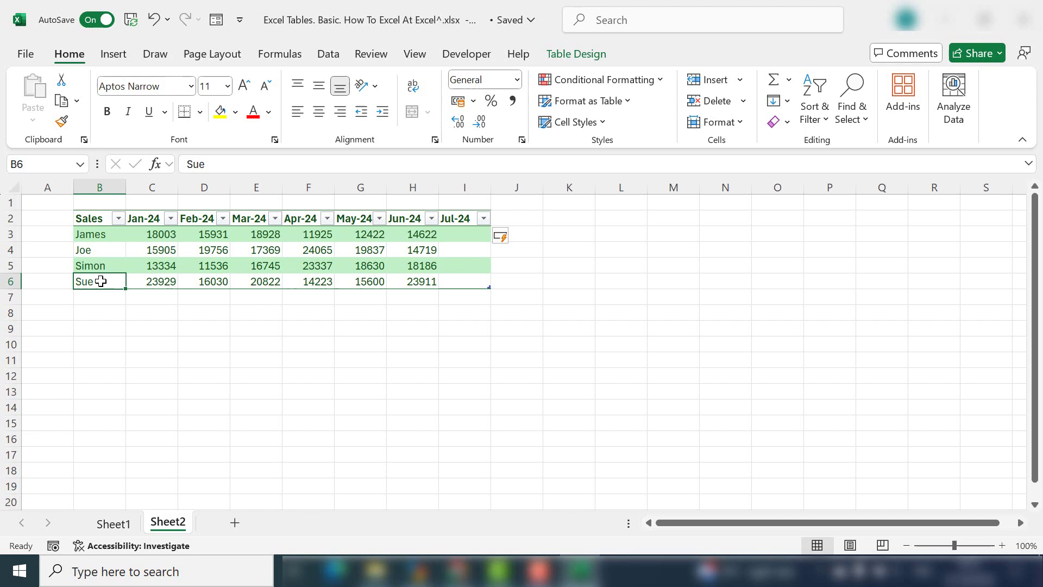
left_click(102, 300)
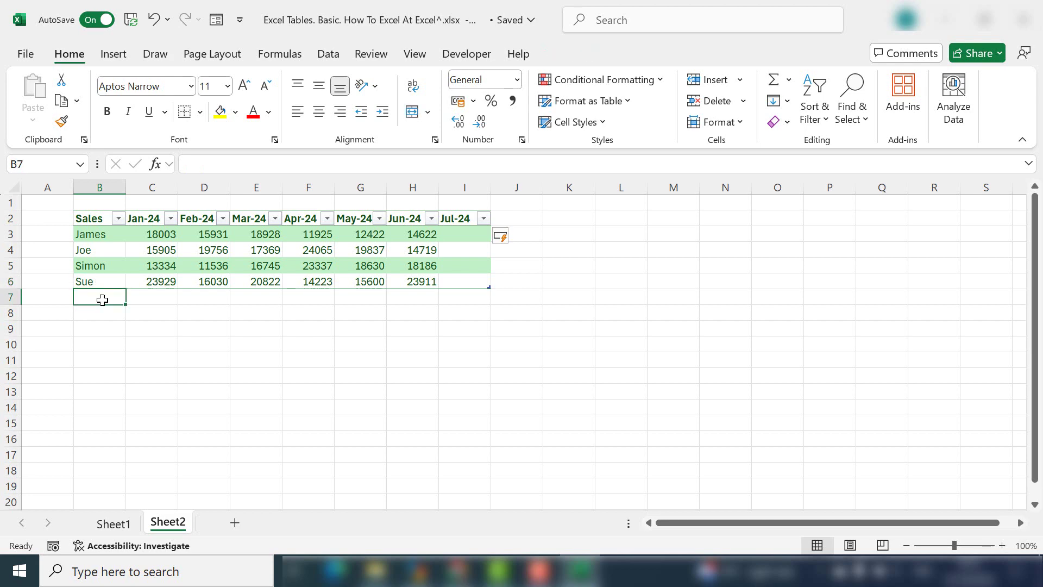
type("Steve")
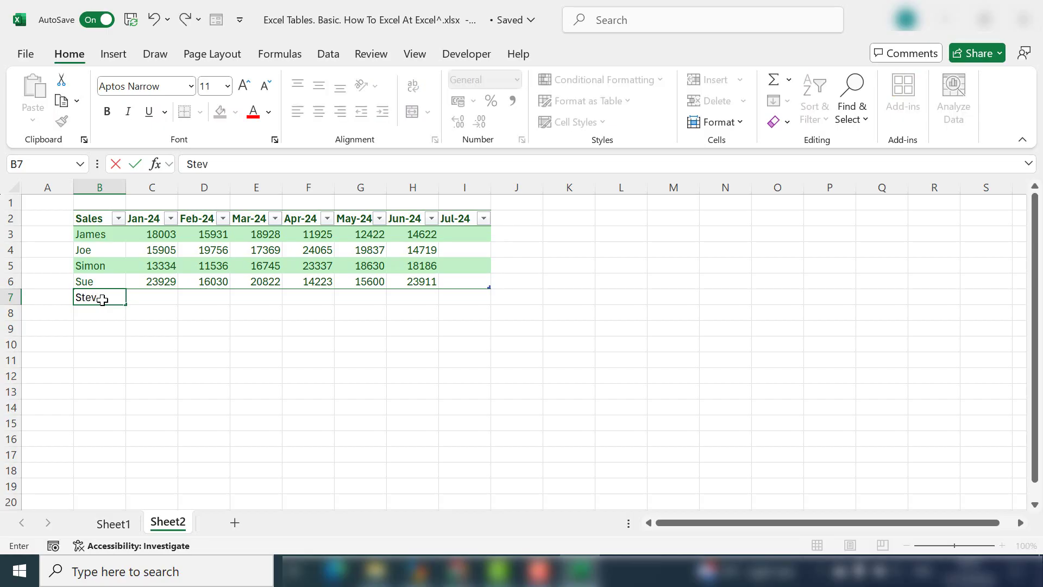
key("Return")
key("Up")
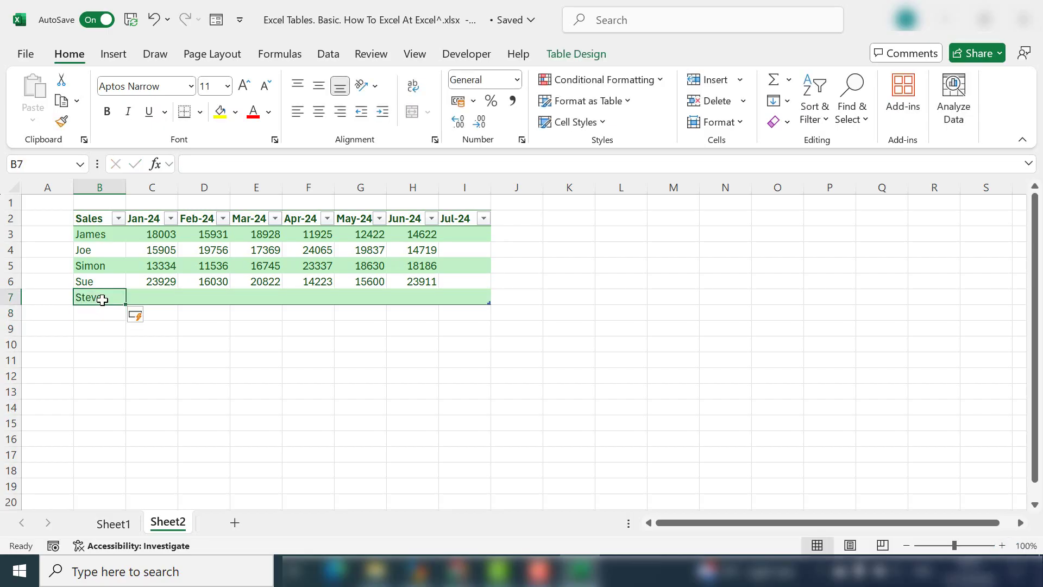
key("Right")
key("Right")
key("Right")
key("Right")
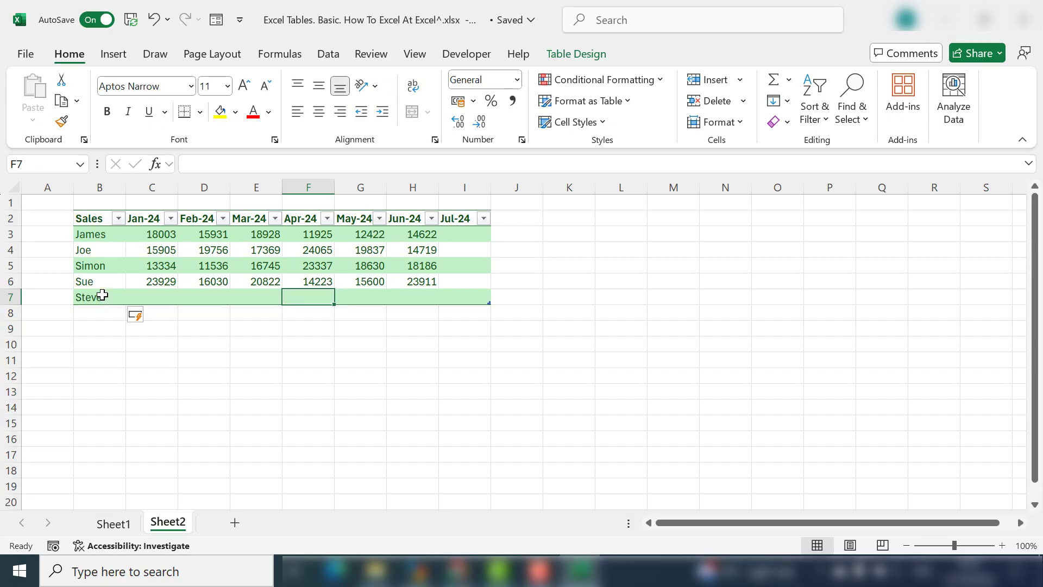
left_click_drag(135, 296, 451, 303)
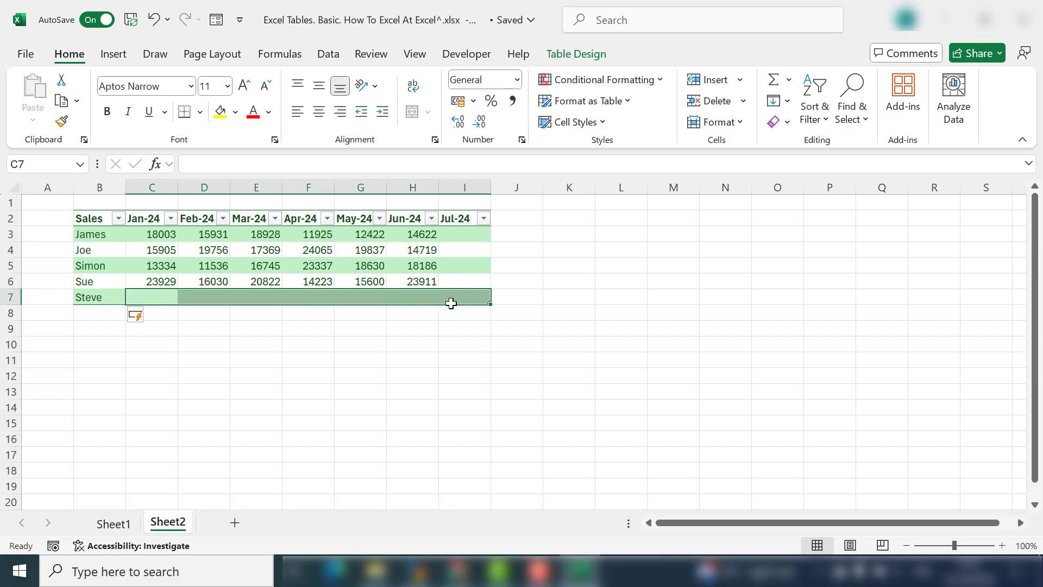
key("ctrl+z")
key("ctrl+z")
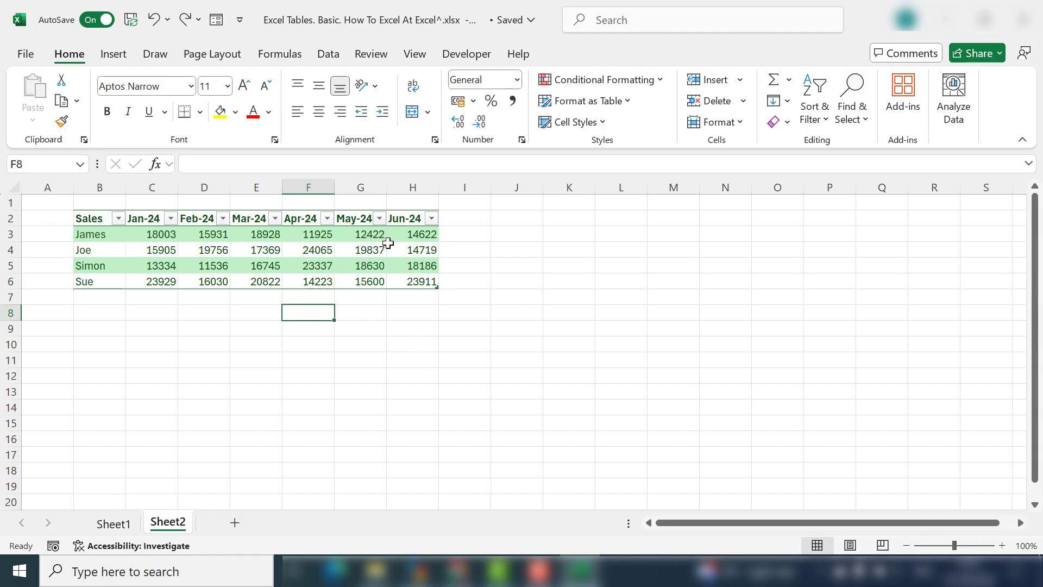
Step: Select a cell inside the sales table and bring up the Table Design style options
left_click(360, 247)
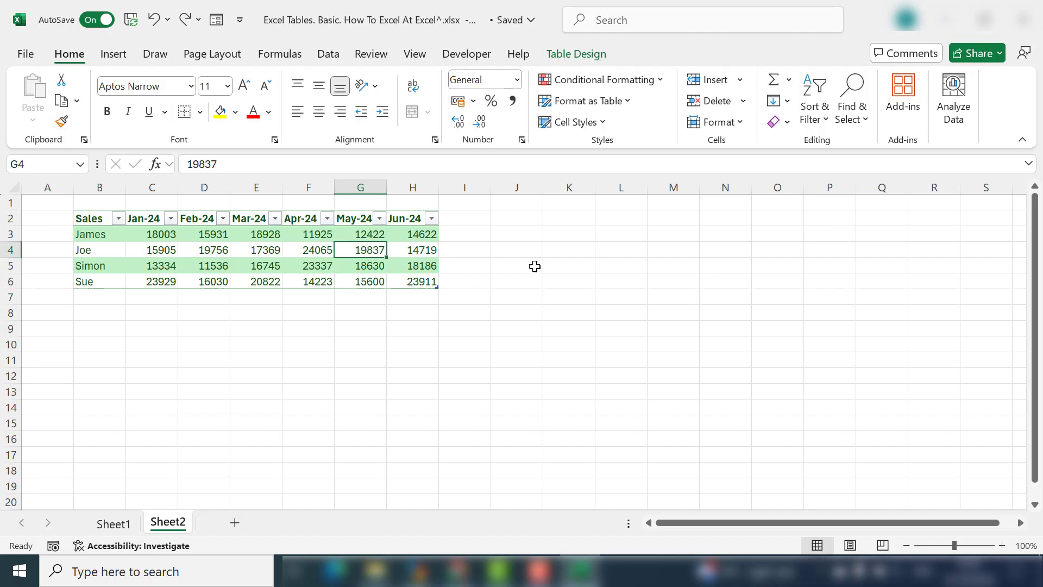
left_click(480, 235)
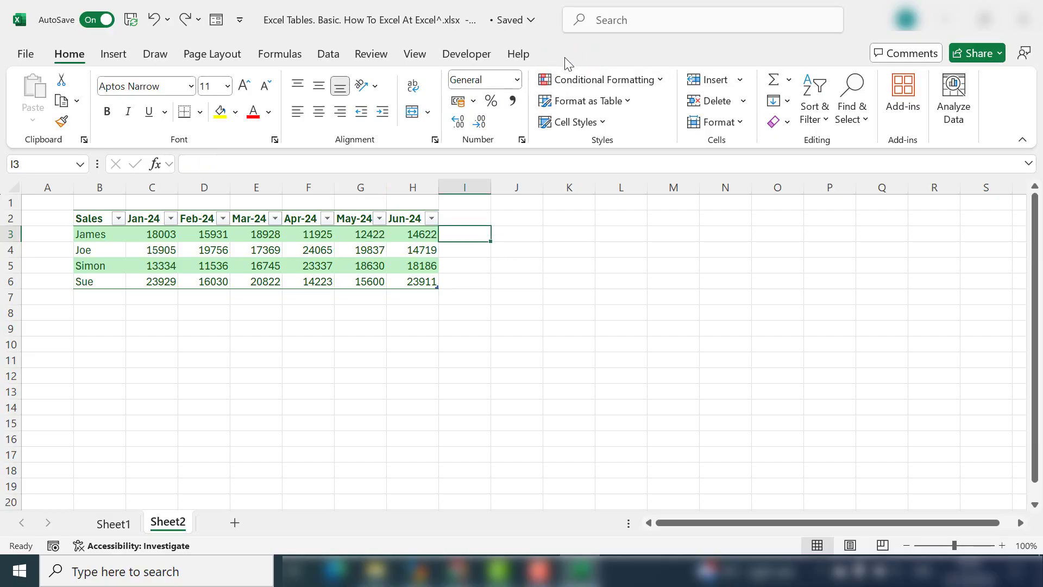
left_click(380, 247)
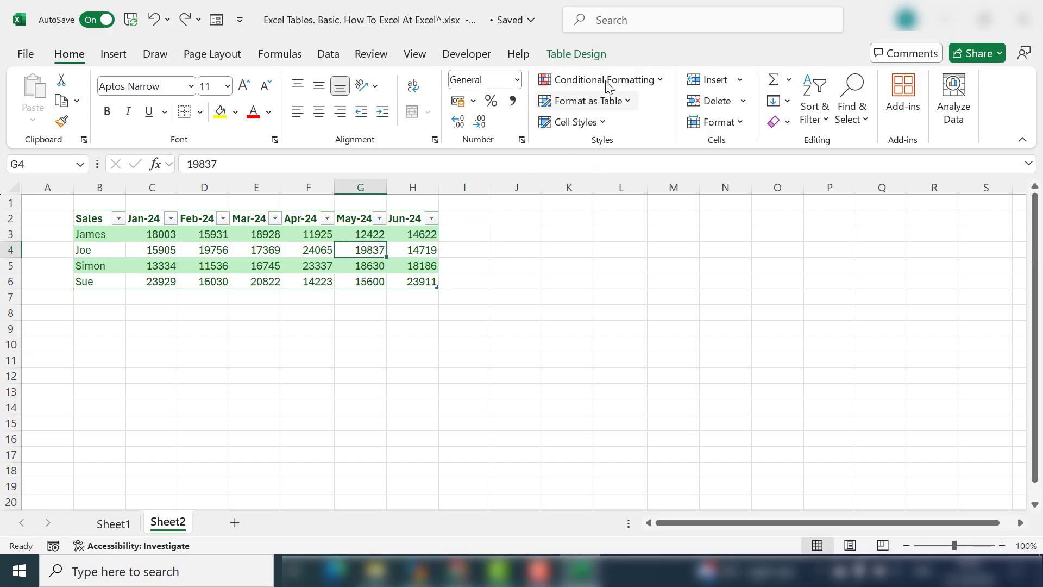
left_click(591, 59)
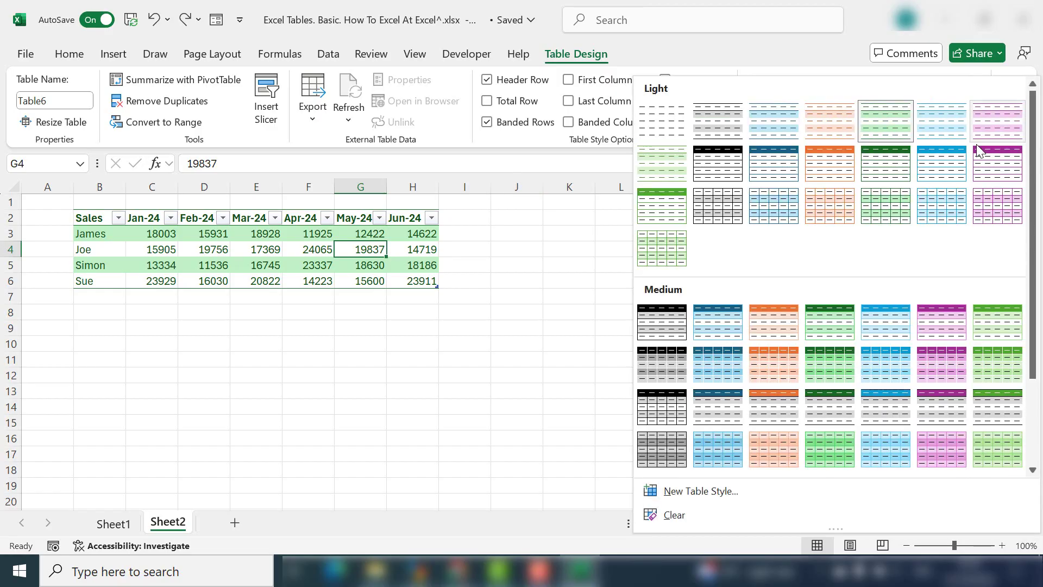
Step: Apply the dark green style from the gallery's Dark section to Table6
scroll(978, 151, "down", 3)
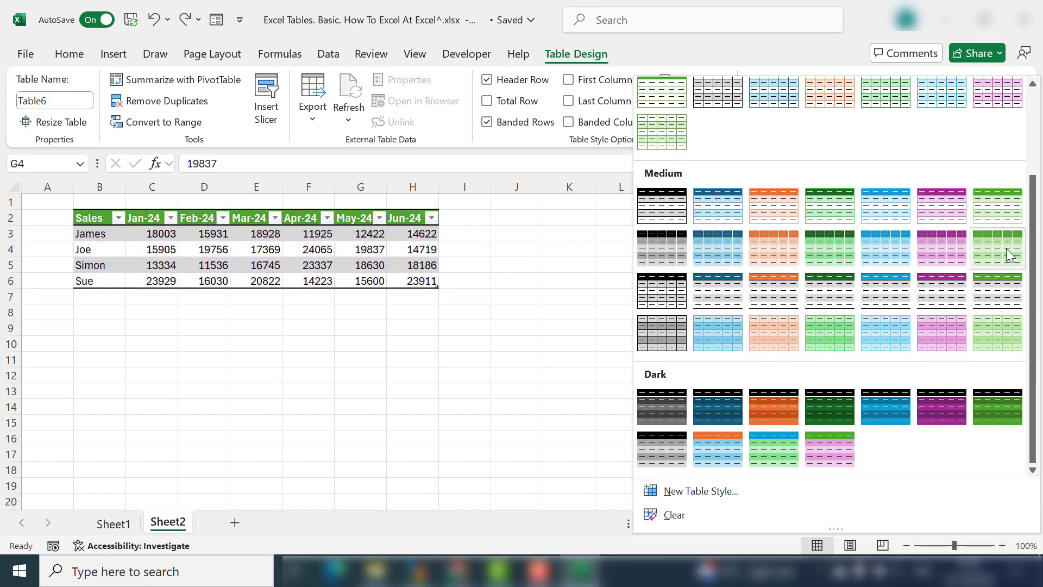
left_click(1005, 406)
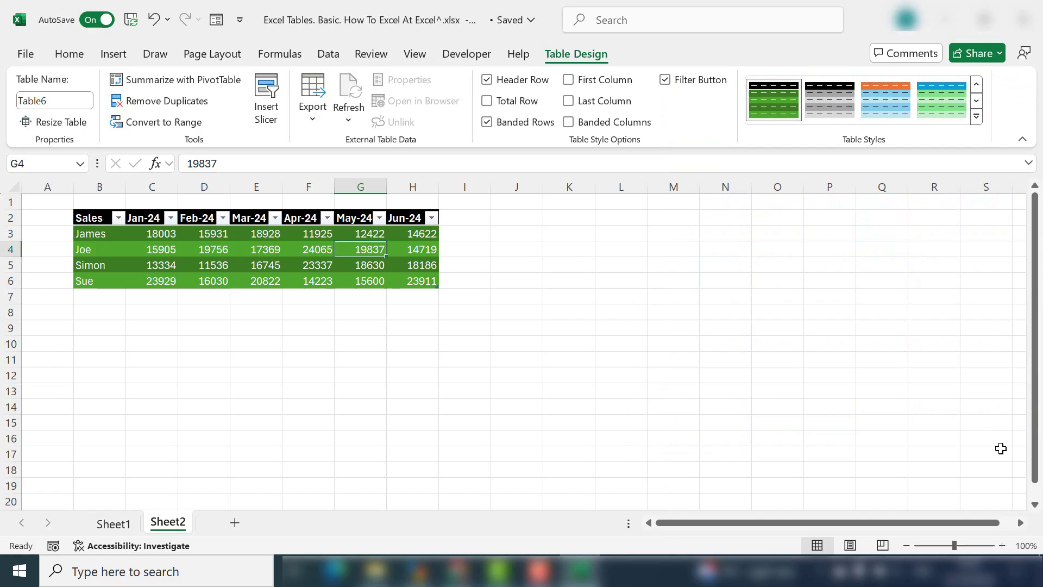
left_click(535, 247)
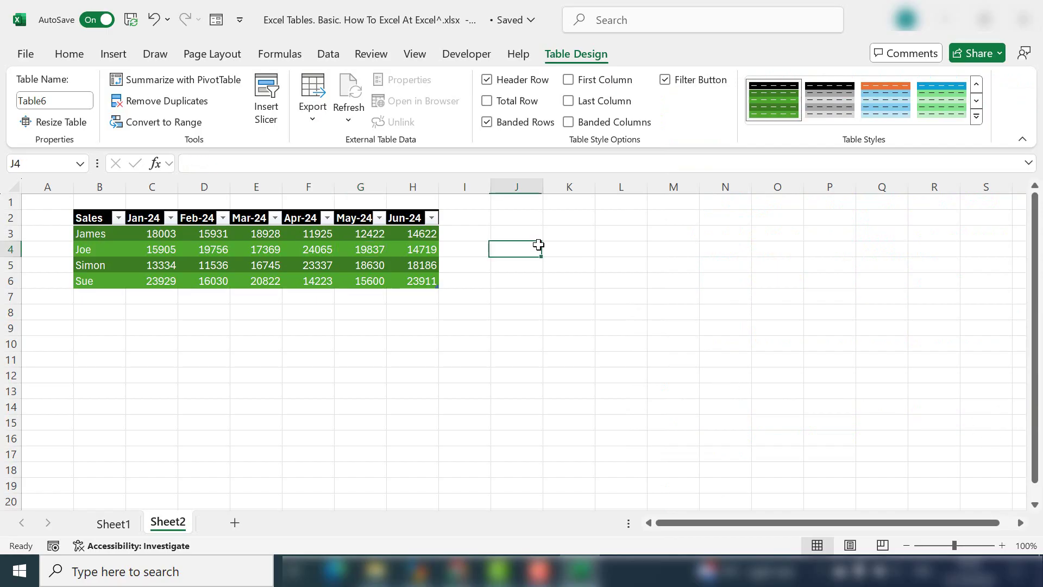
left_click(430, 259)
left_click(569, 58)
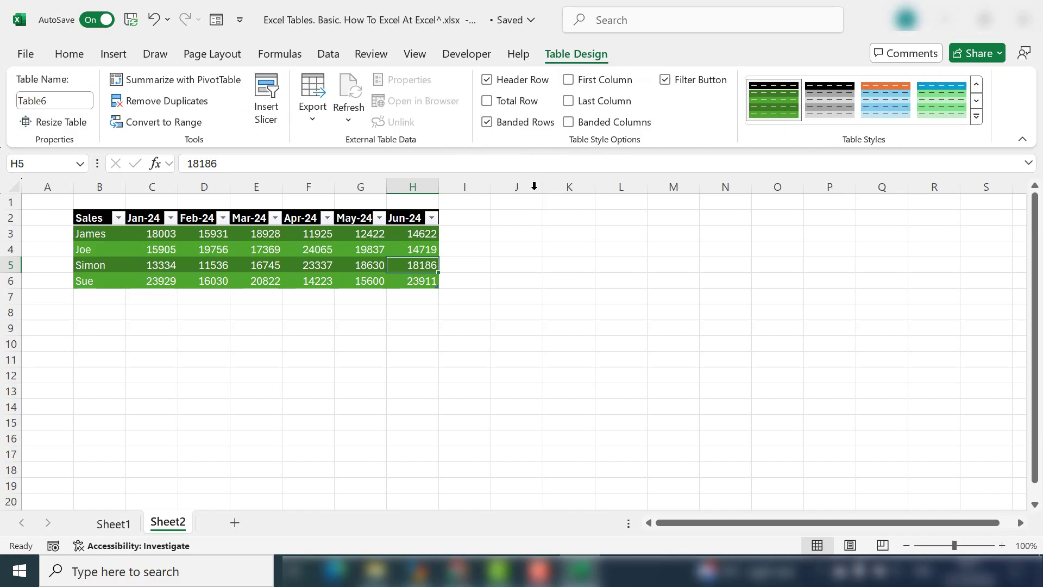
Step: Turn on Total Row and fill the Jun-24 sum left across every month to C7
left_click(487, 101)
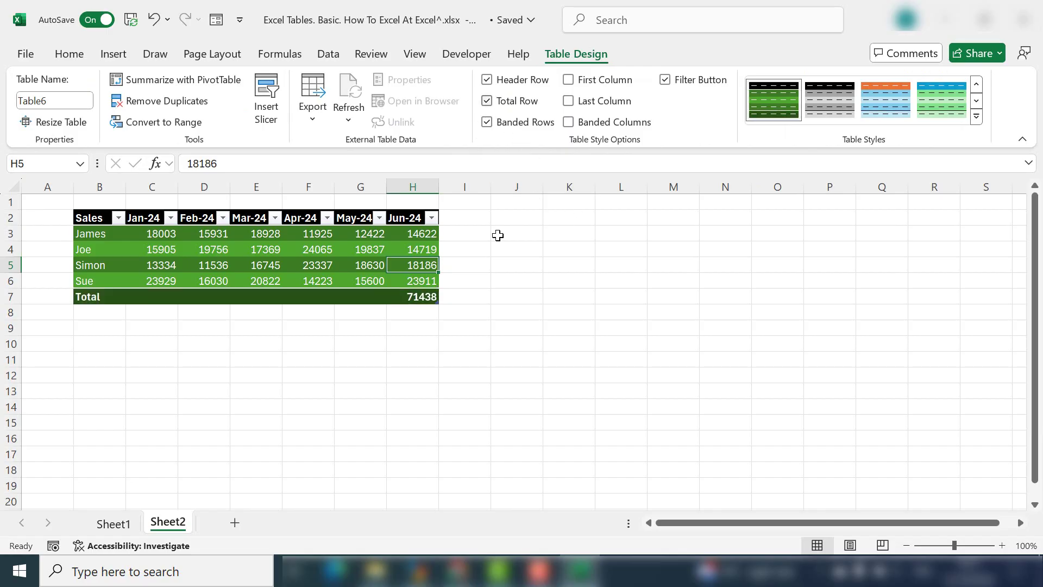
left_click(411, 297)
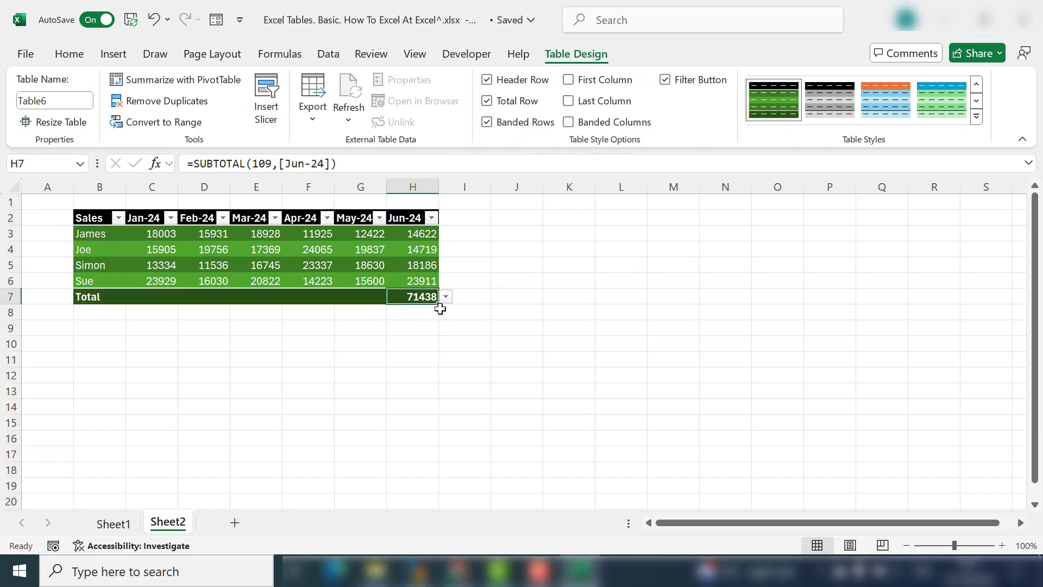
left_click_drag(439, 305, 136, 302)
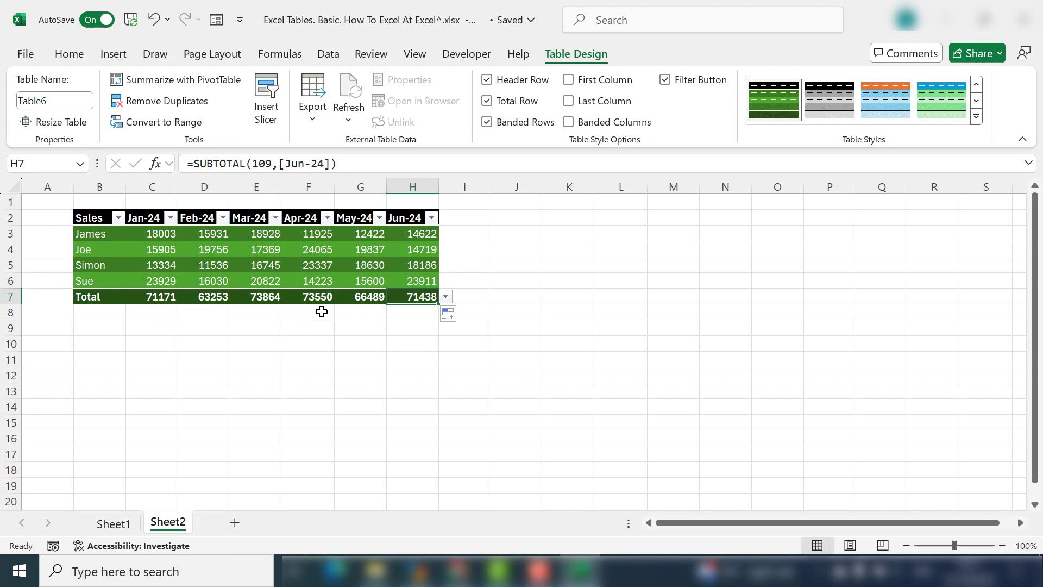
left_click(173, 302)
left_click(222, 296)
left_click(256, 296)
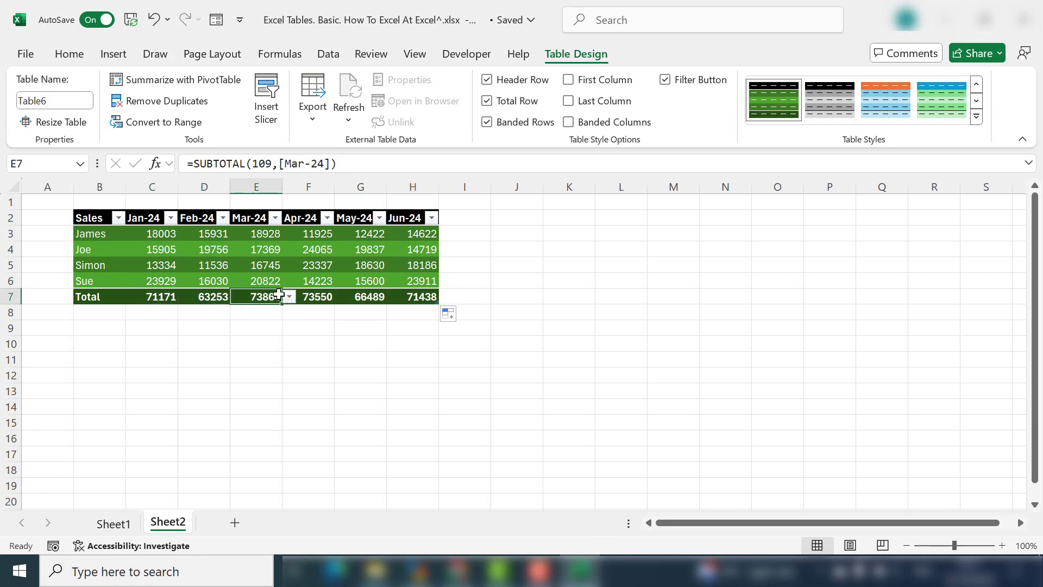
left_click(307, 296)
left_click(365, 296)
left_click(421, 296)
left_click(445, 297)
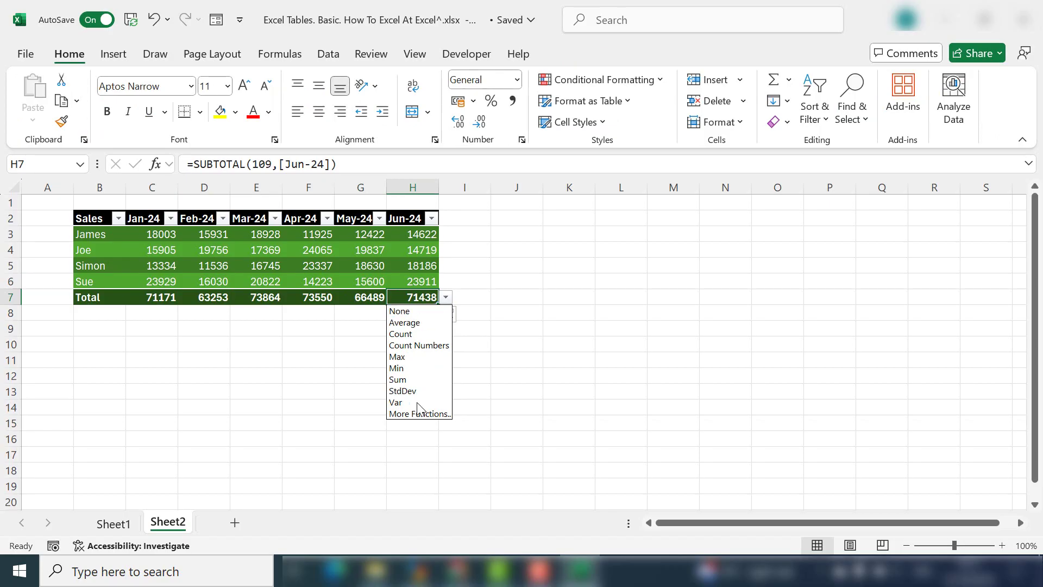
Step: Change the Jun-24 total to Average and the Jan-24 total to Count
left_click(433, 322)
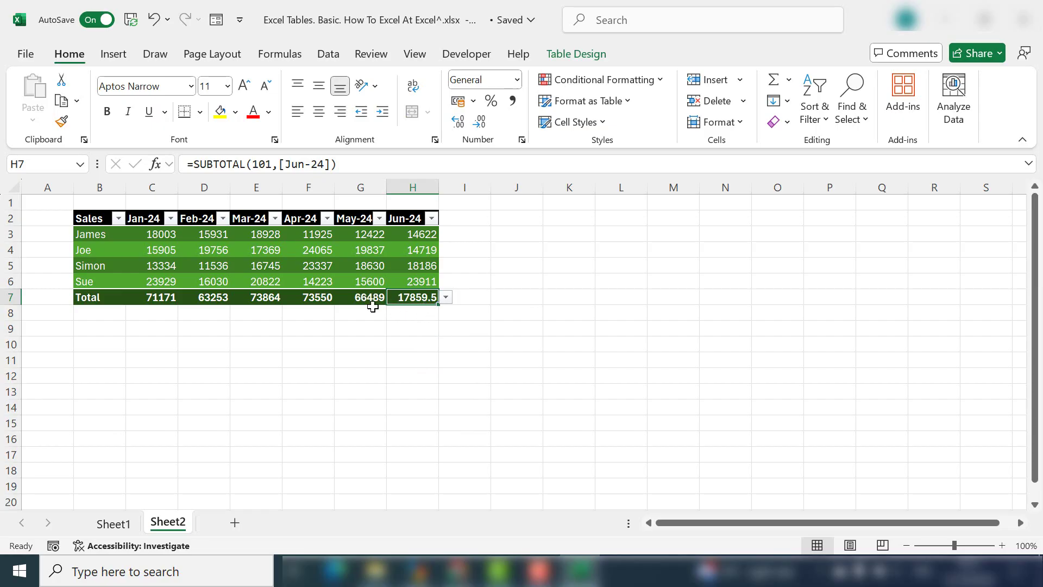
left_click(175, 298)
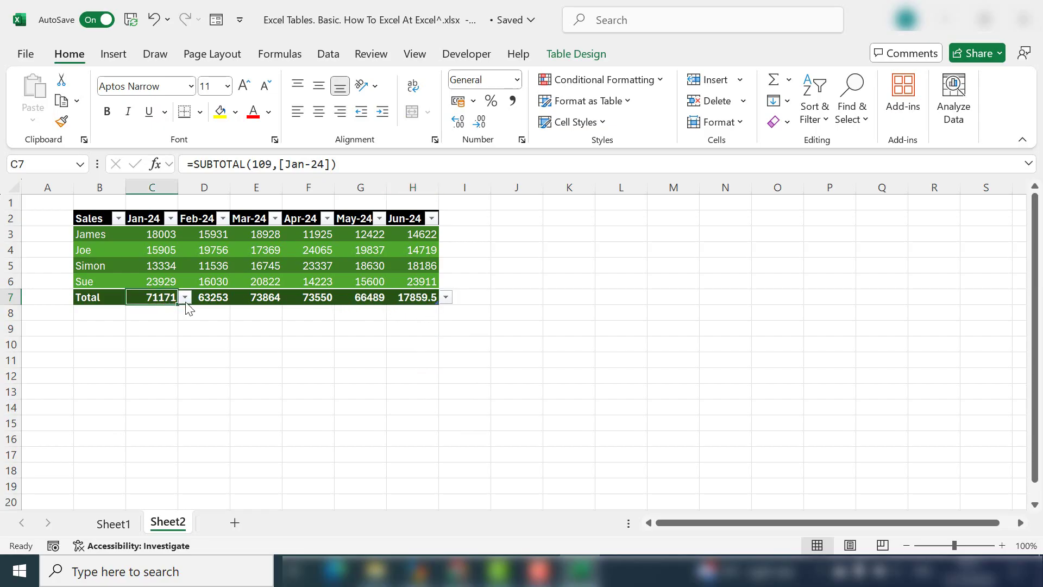
left_click(186, 300)
left_click(179, 332)
Step: Review the Feb-24 to May-24 totals, then turn off the Total row
left_click(214, 297)
left_click(269, 297)
left_click(314, 298)
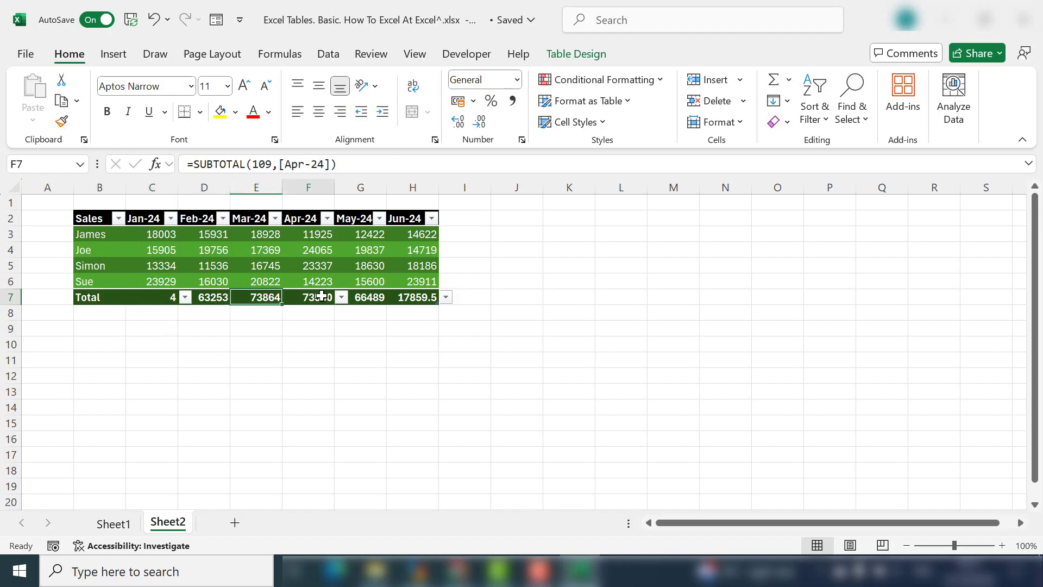
left_click(360, 297)
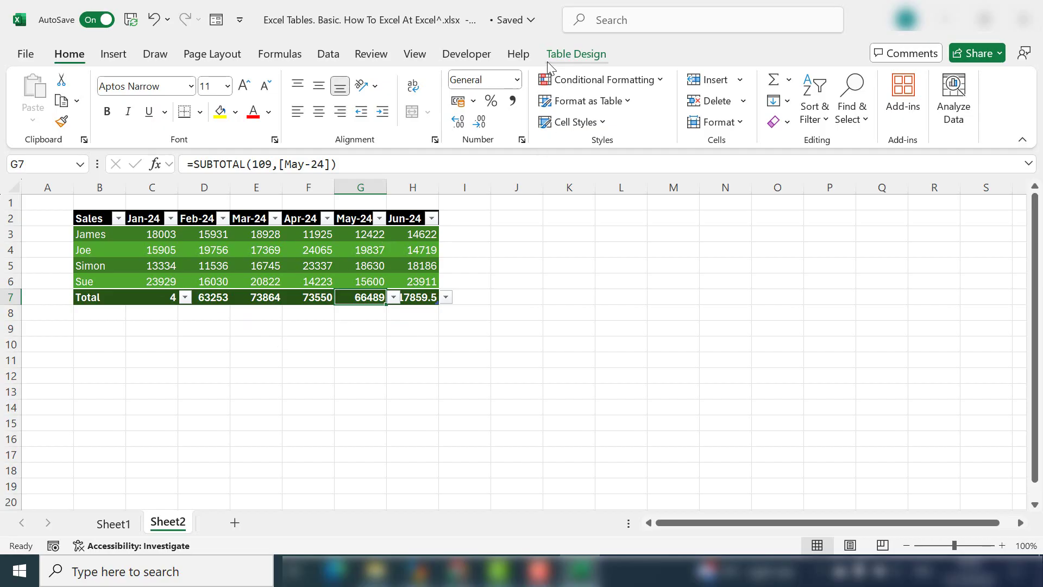
left_click(565, 54)
left_click(523, 101)
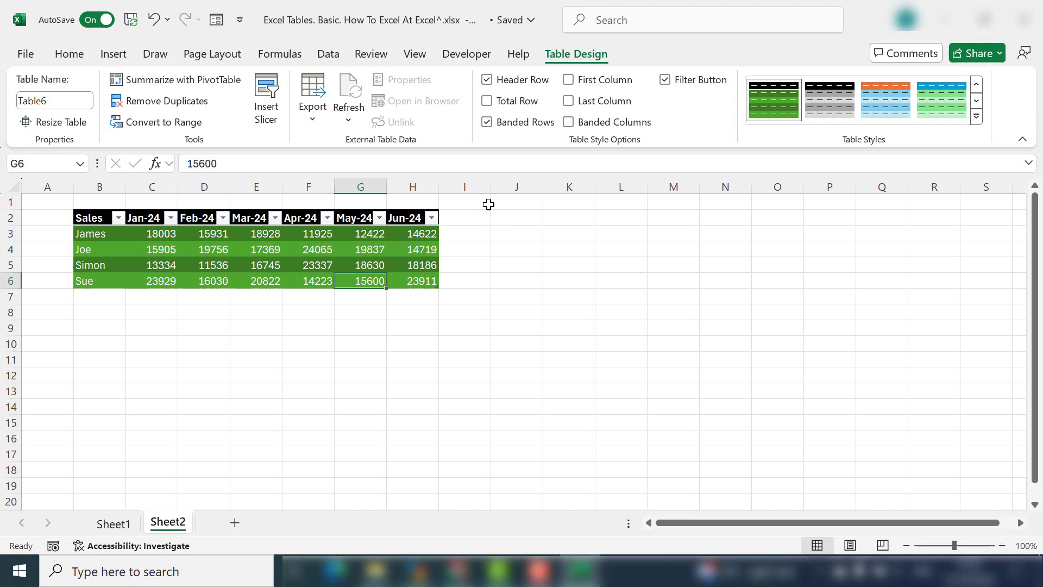
Step: Try First and Last Column emphasis, undo it, and turn on Banded Columns
left_click(569, 100)
left_click(568, 101)
left_click(568, 80)
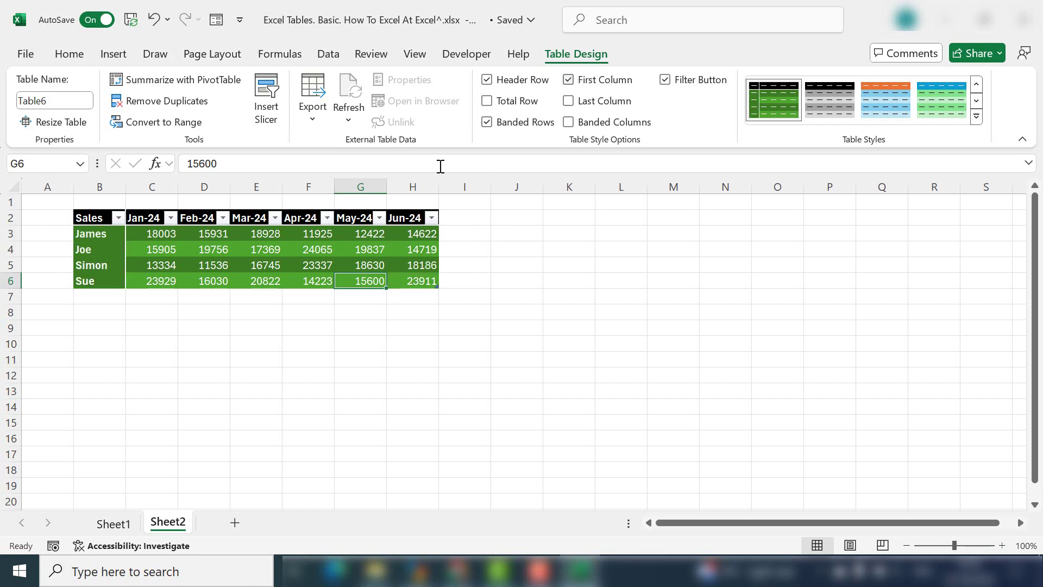
left_click(568, 101)
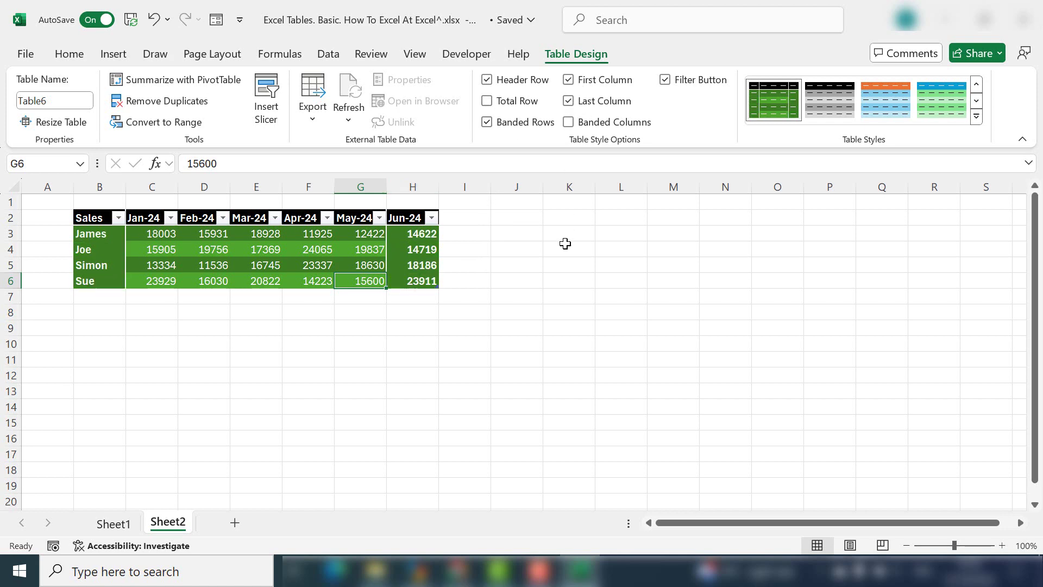
key("ctrl+z")
key("ctrl+z")
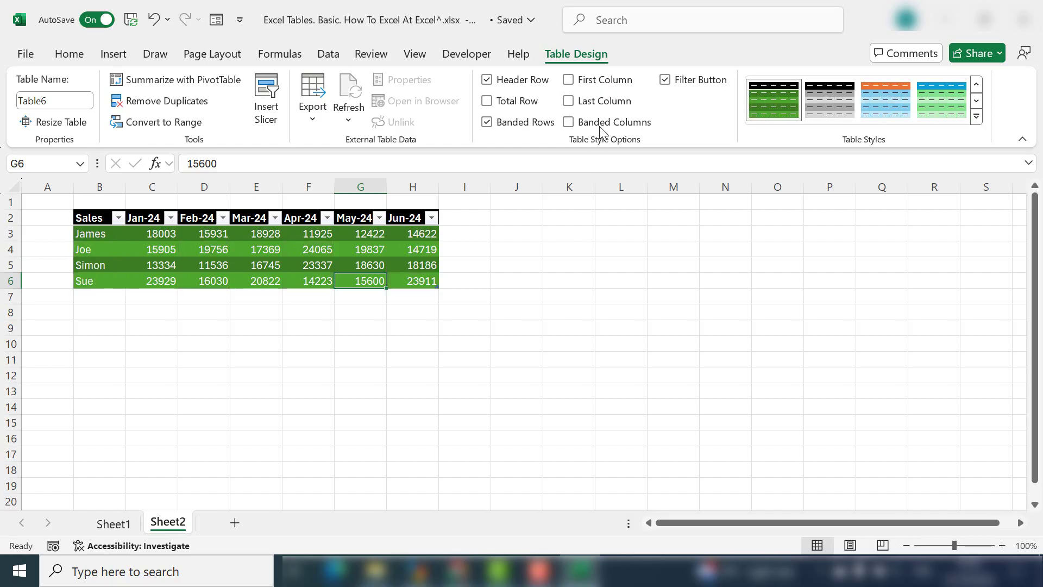
left_click(600, 125)
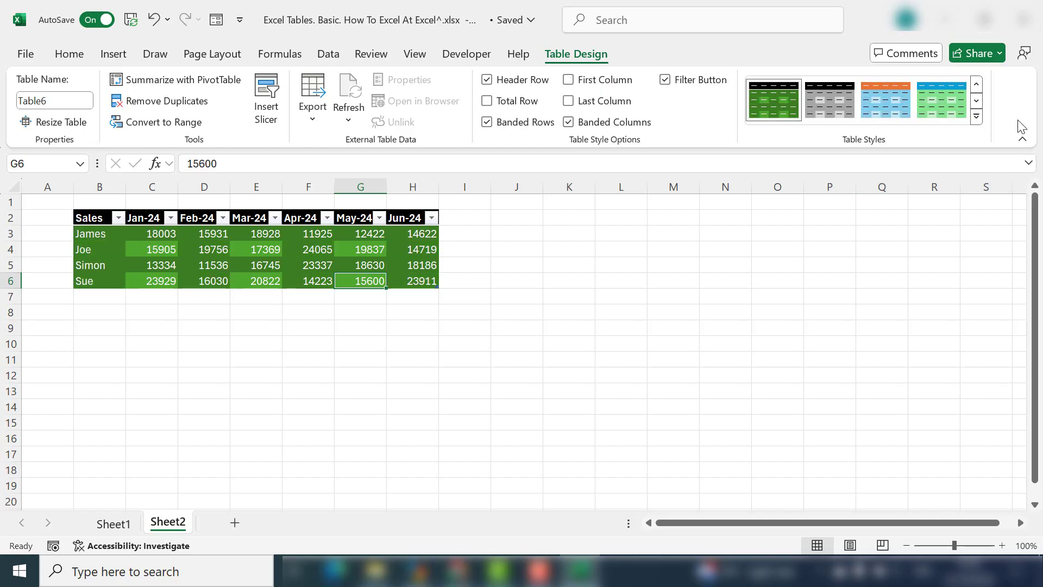
Step: Select the sales table's data and confirm Table > Convert to Range
left_click(429, 310)
left_click_drag(421, 281, 96, 218)
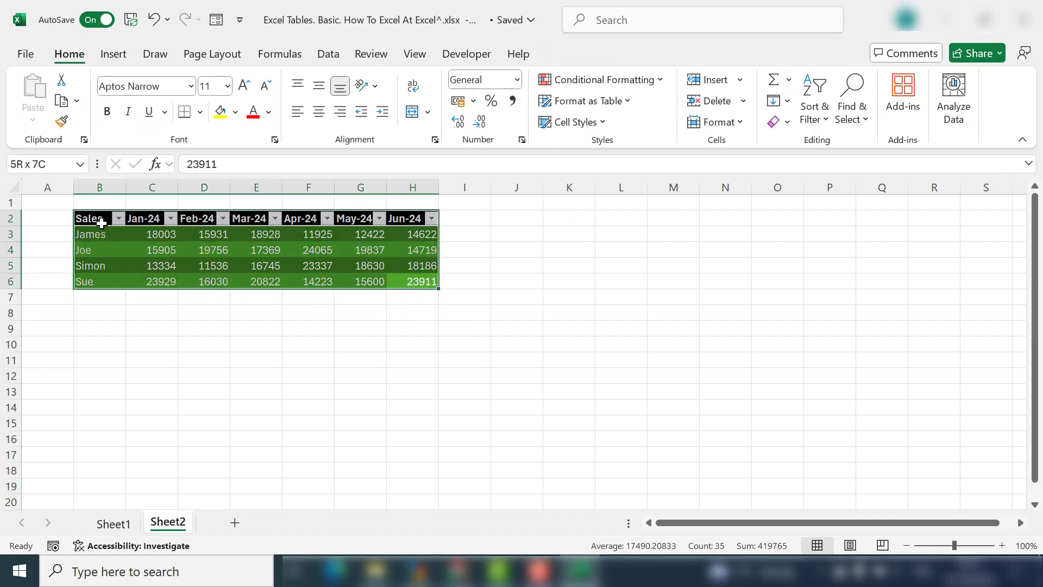
right_click(192, 238)
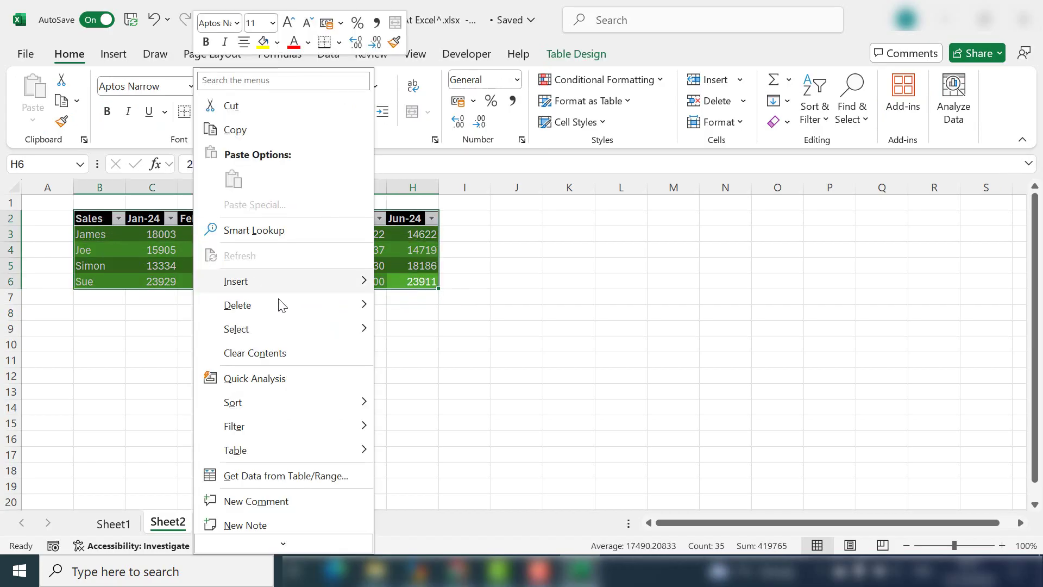
mouse_move(357, 450)
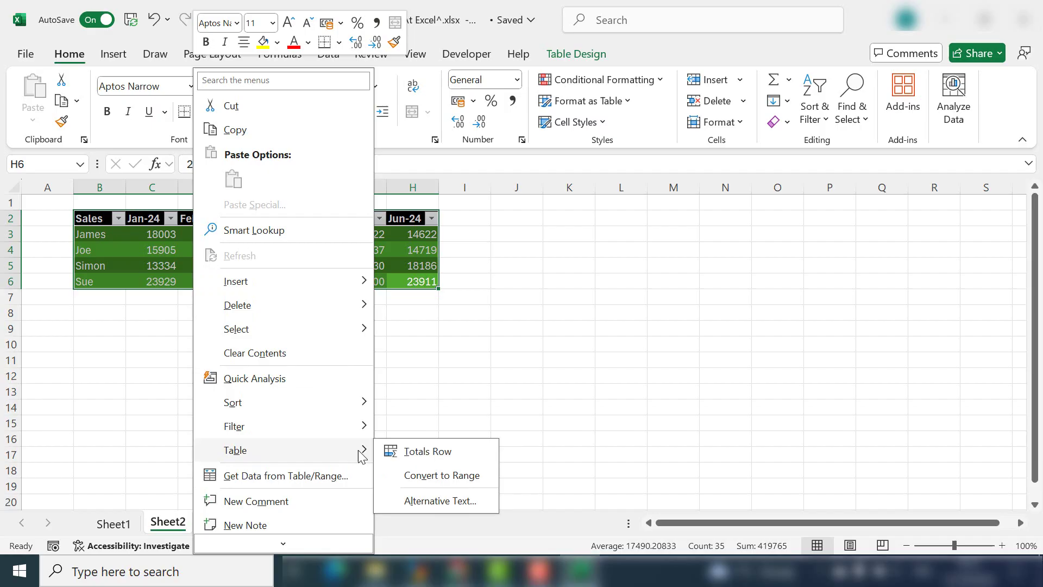
left_click(434, 477)
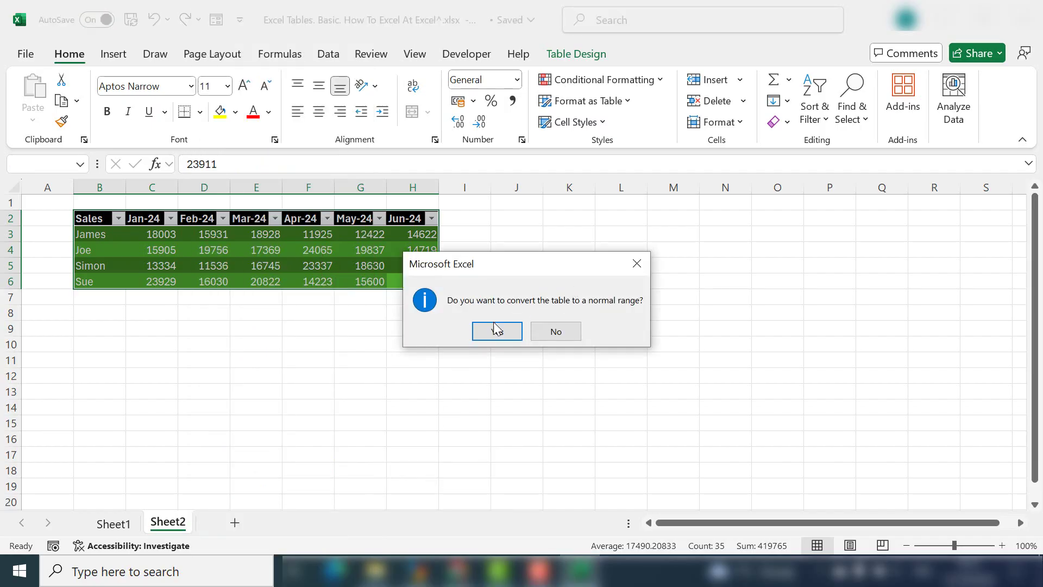
left_click(497, 331)
Step: Click cells F4, G3 and H6 to check the data is now a plain range
left_click(308, 343)
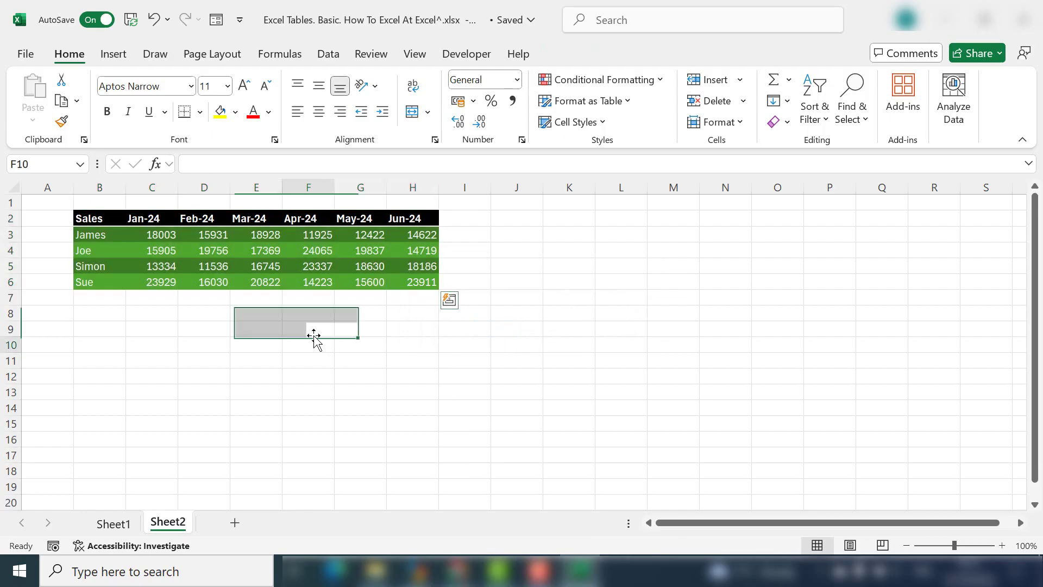
left_click(284, 250)
left_click(380, 235)
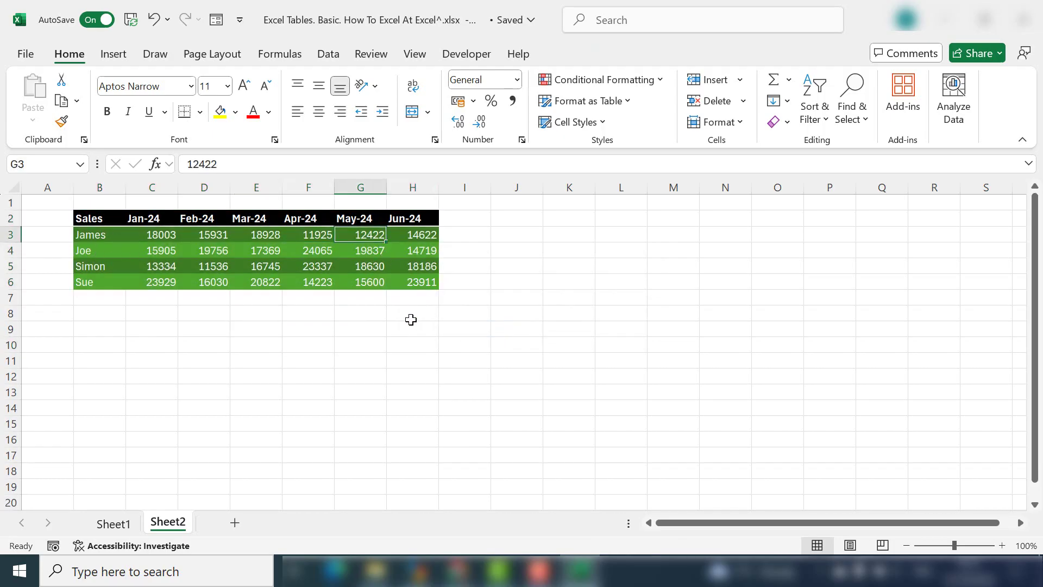
left_click(413, 280)
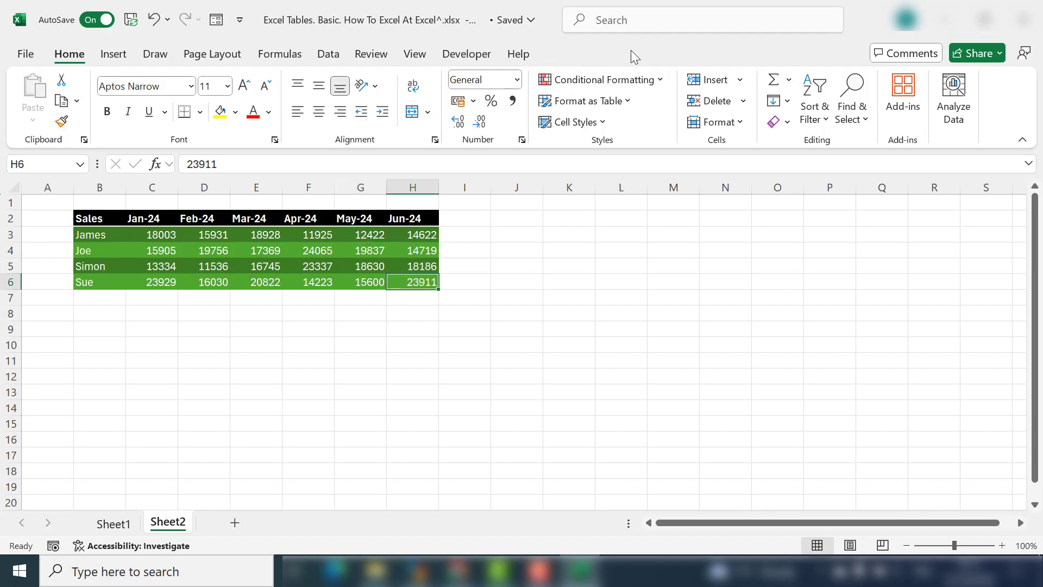